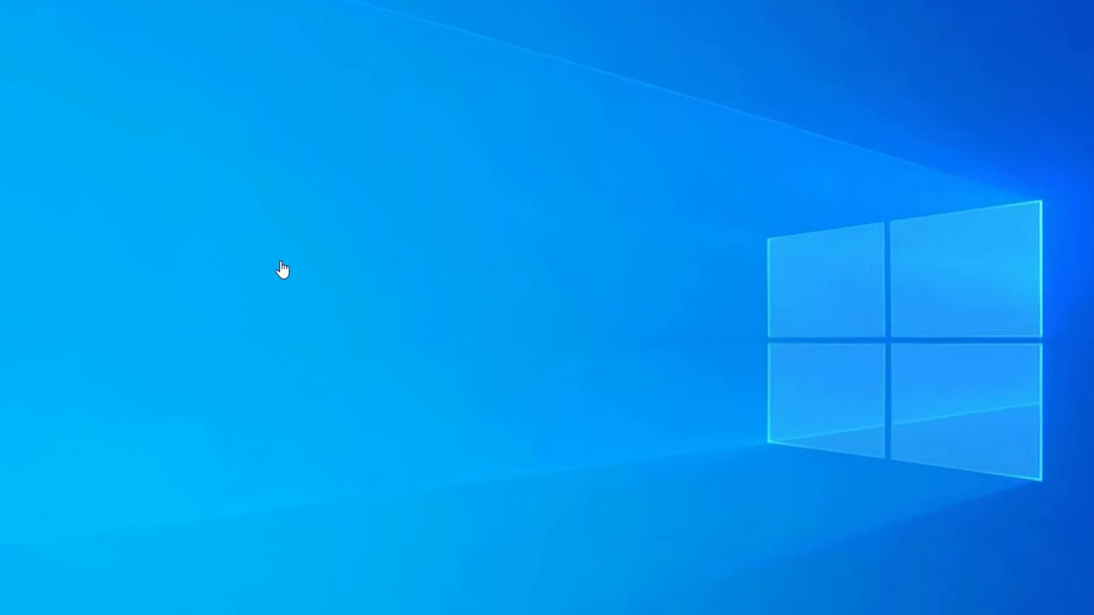
- Create a new desktop folder named 'confidential'
right_click(282, 262)
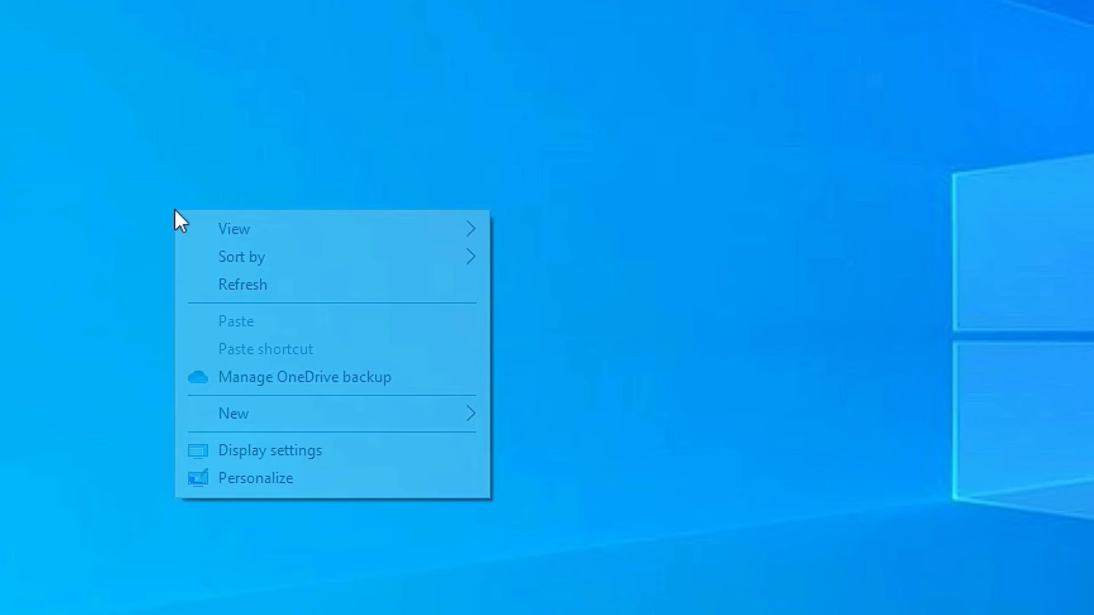
mouse_move(234, 414)
click(578, 426)
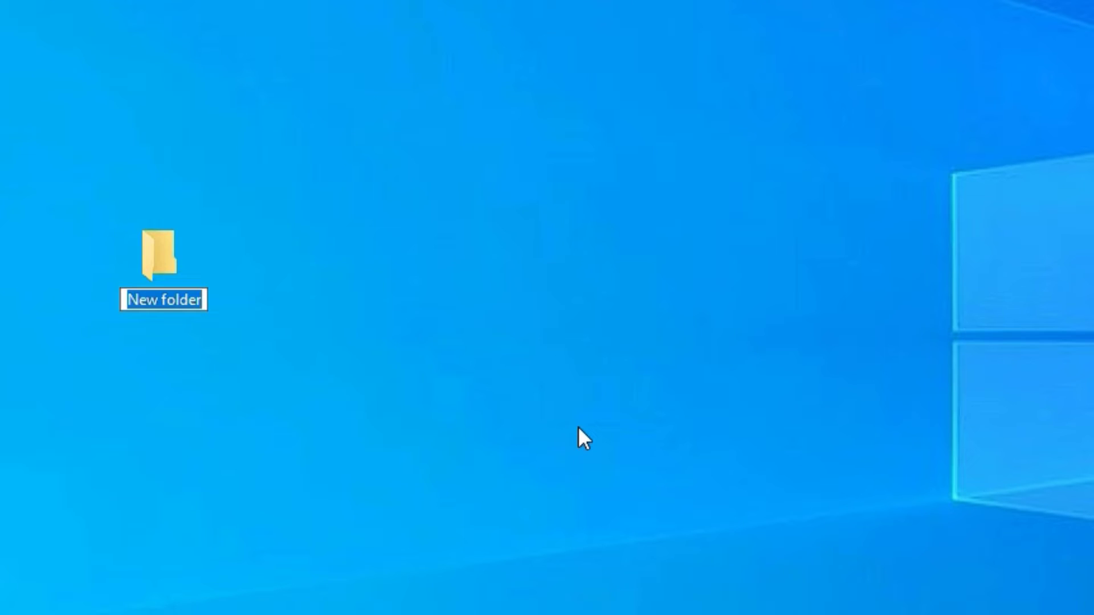
text(confidential)
key(Return)
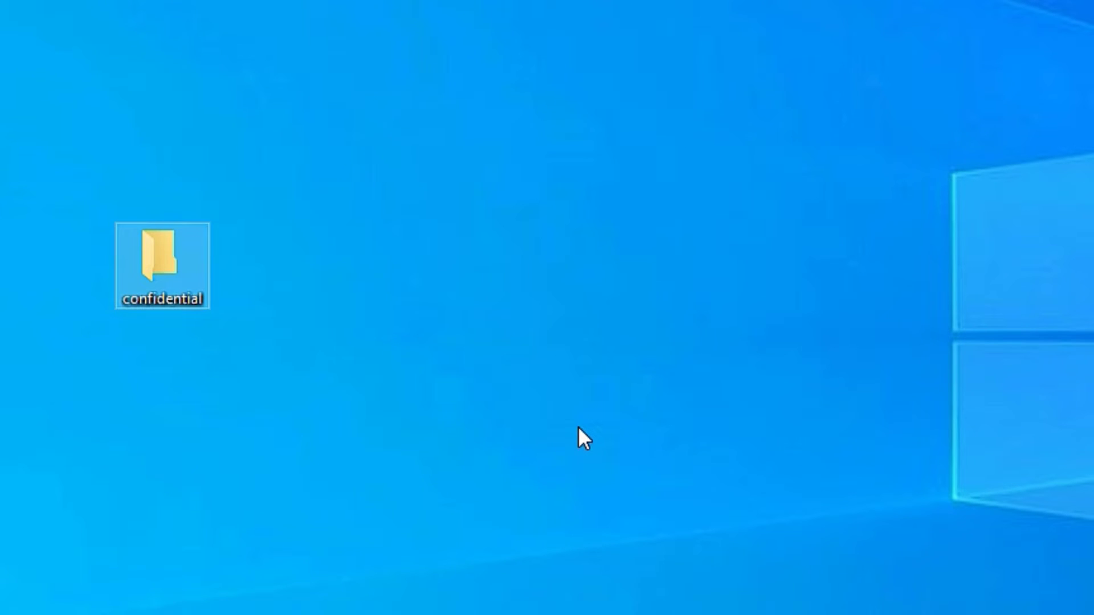
- Add a new Rich Text Document inside the confidential folder, then close its window
double_click(118, 256)
right_click(336, 239)
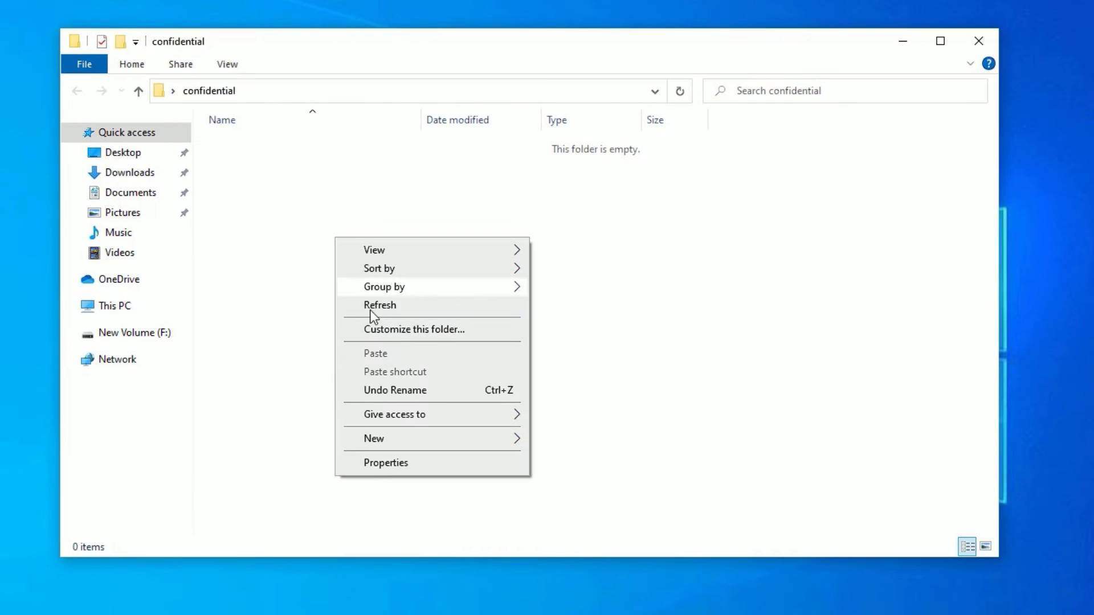
click(371, 306)
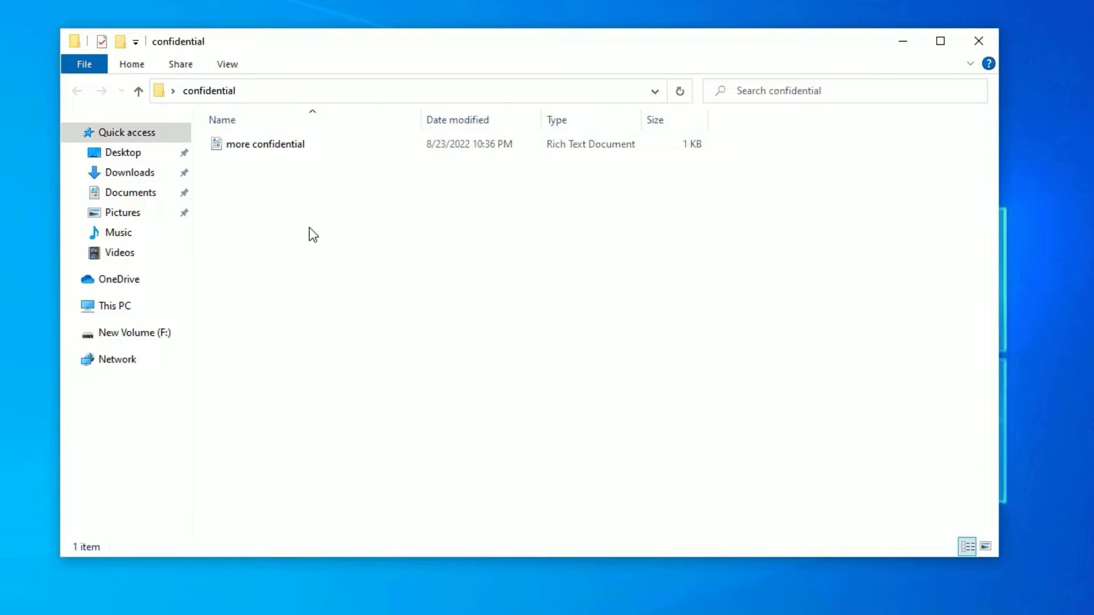
click(979, 41)
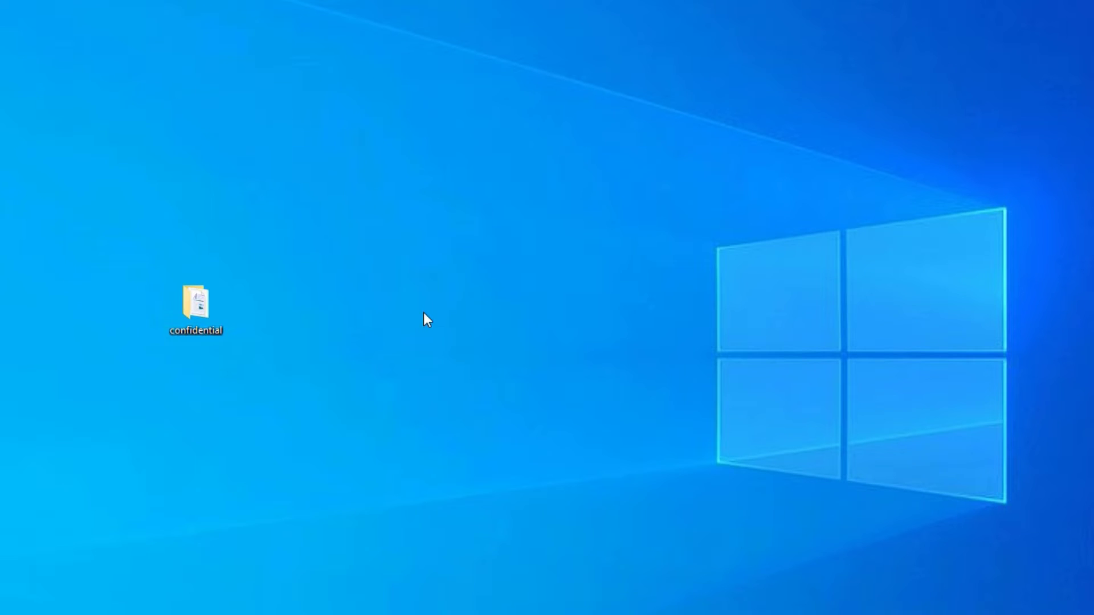
- Review the Administrators and SYSTEM permissions on the confidential folder's Security tab
right_click(189, 306)
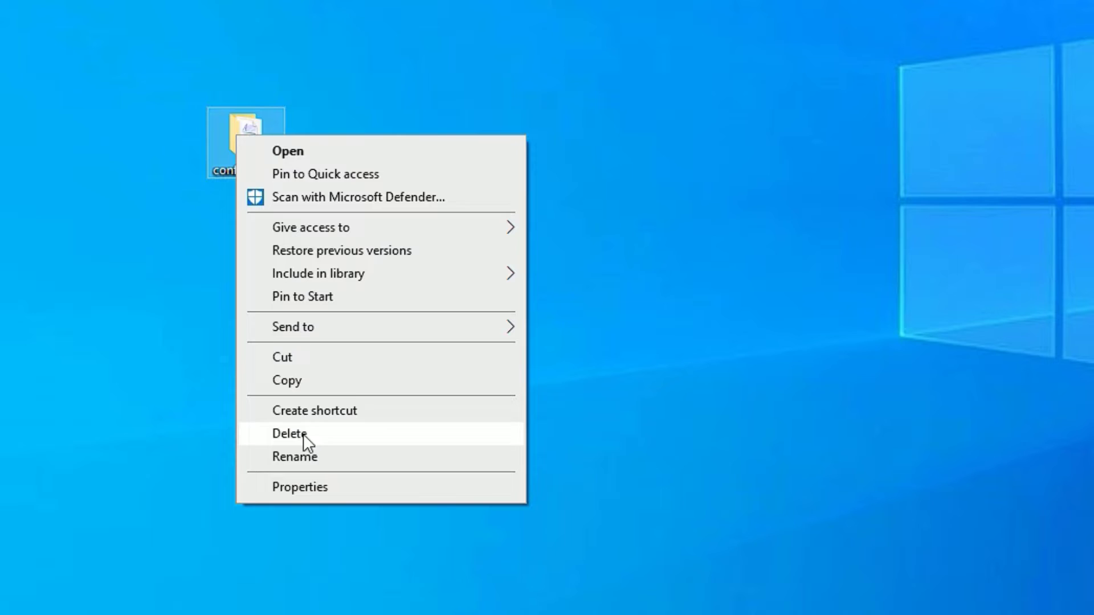
click(296, 487)
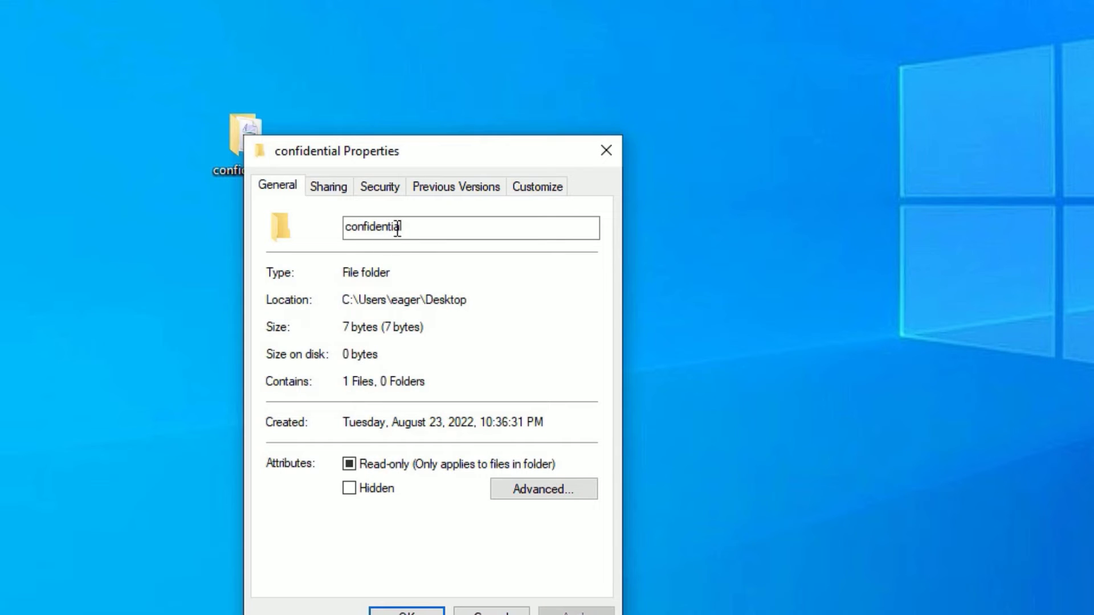
click(389, 194)
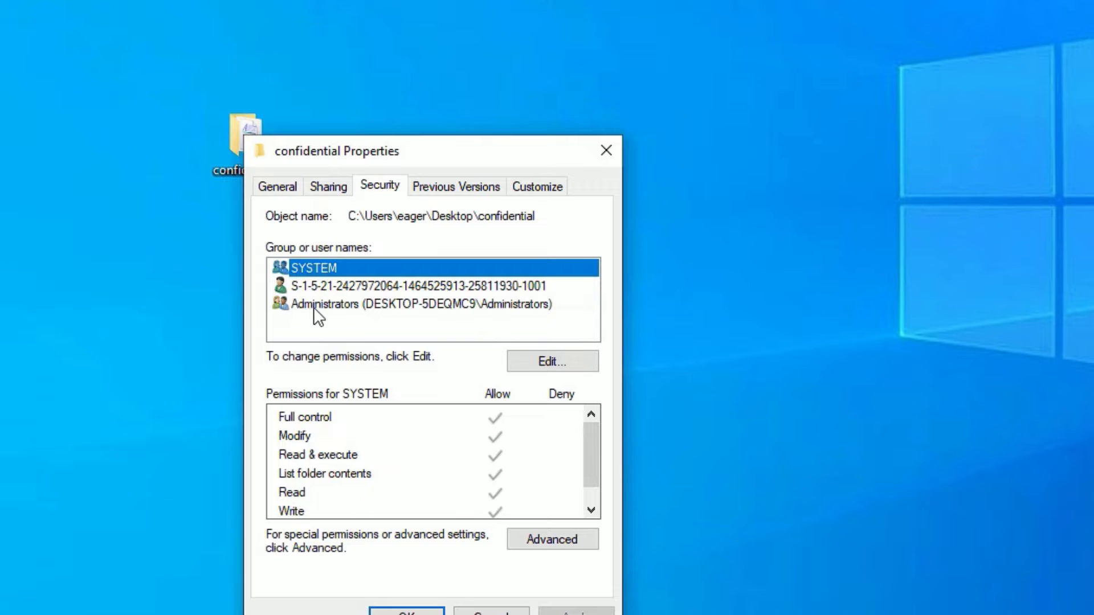
click(295, 309)
click(309, 265)
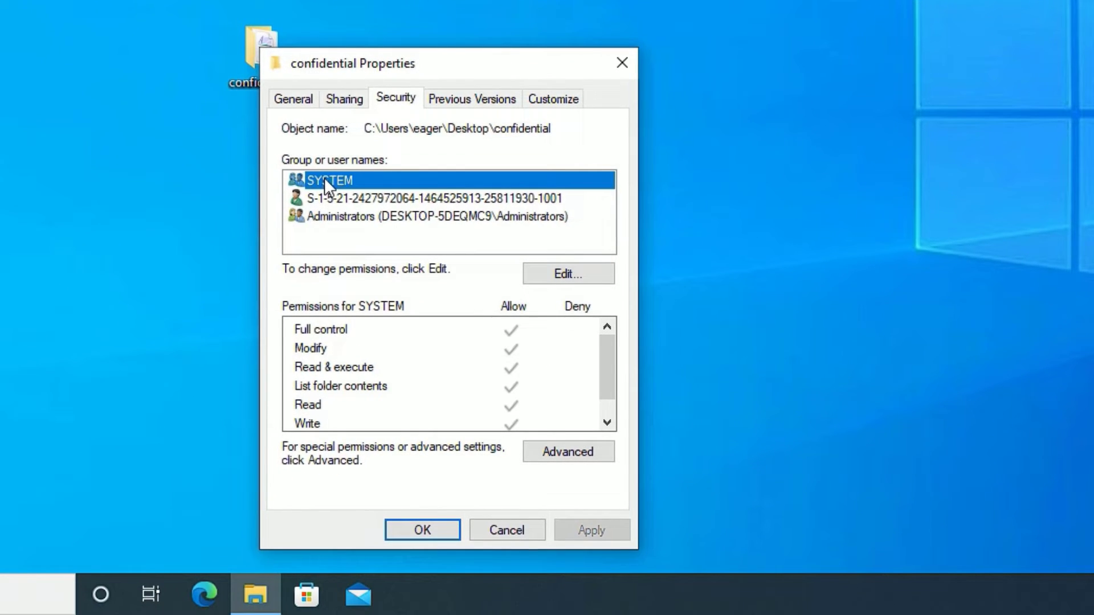
click(312, 221)
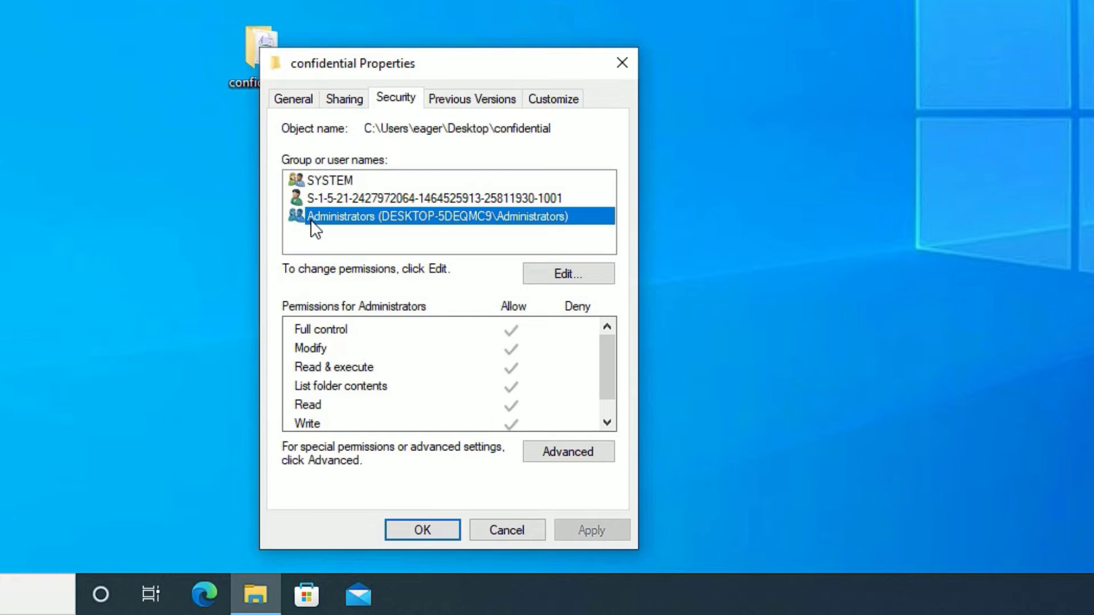
- Deny SYSTEM Full control of the folder, accepting the deny warning
click(572, 272)
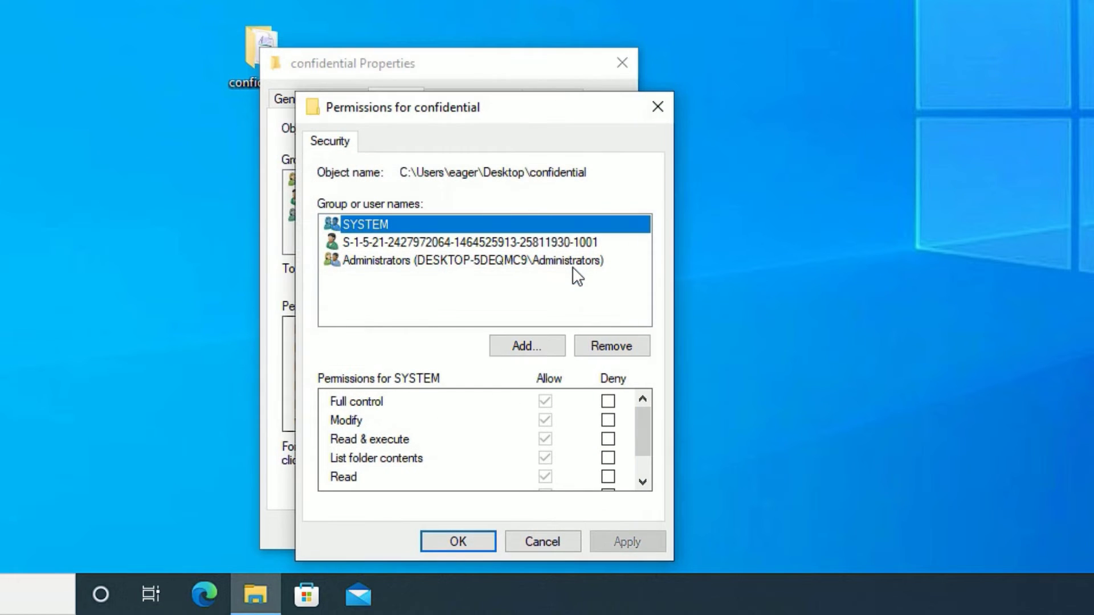
click(607, 401)
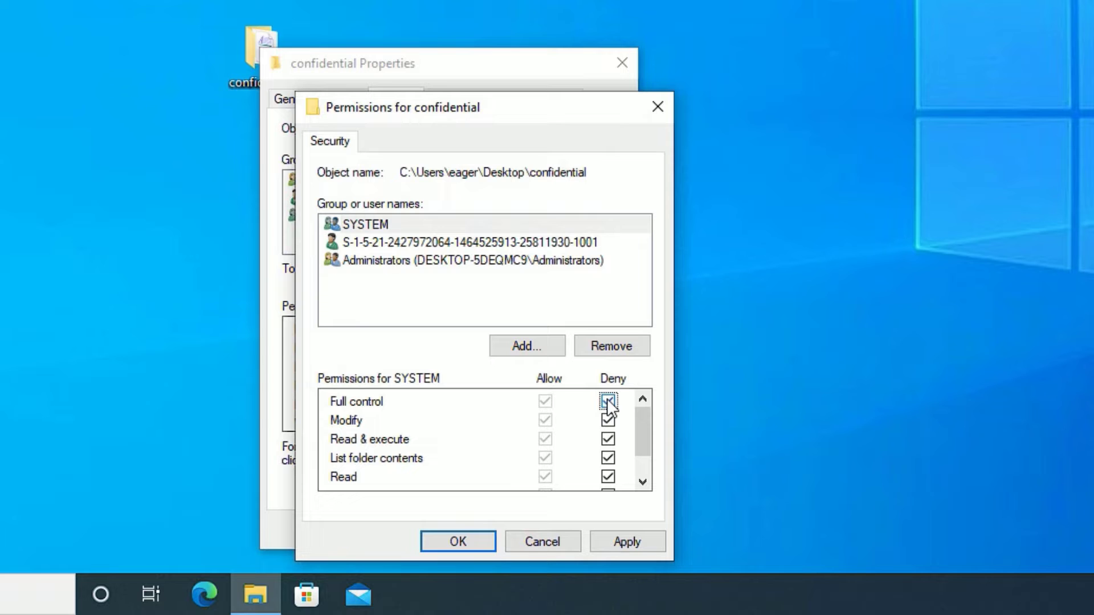
click(641, 542)
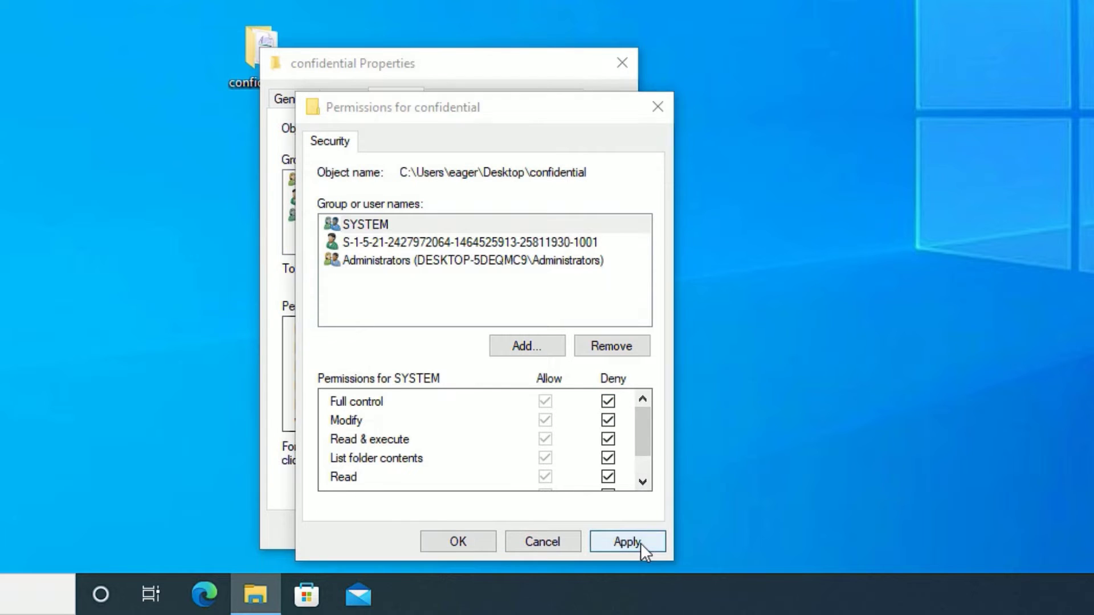
click(750, 139)
click(458, 541)
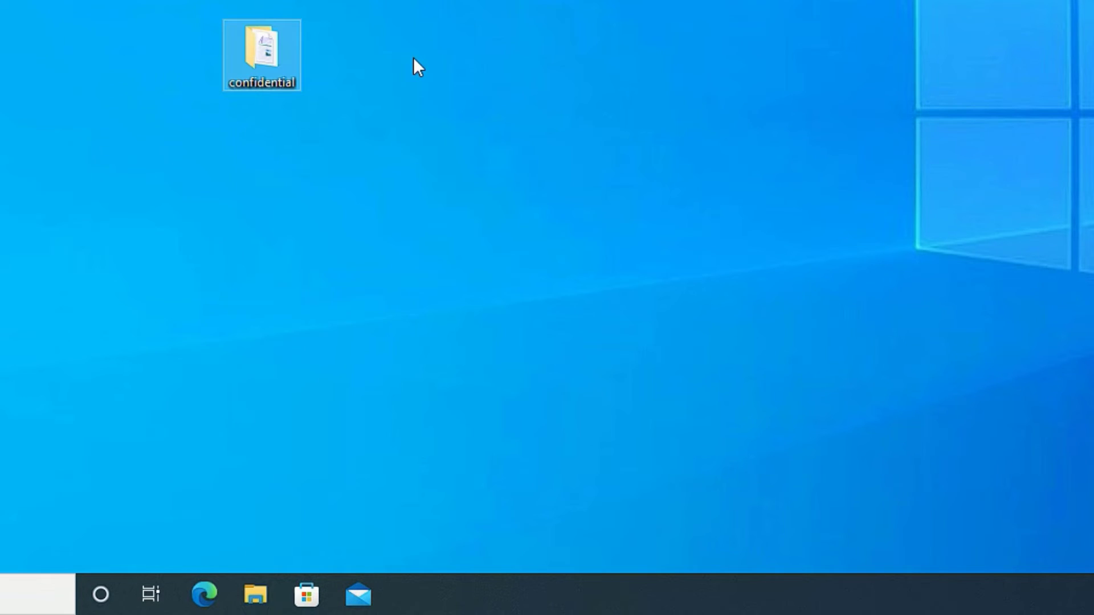
double_click(261, 67)
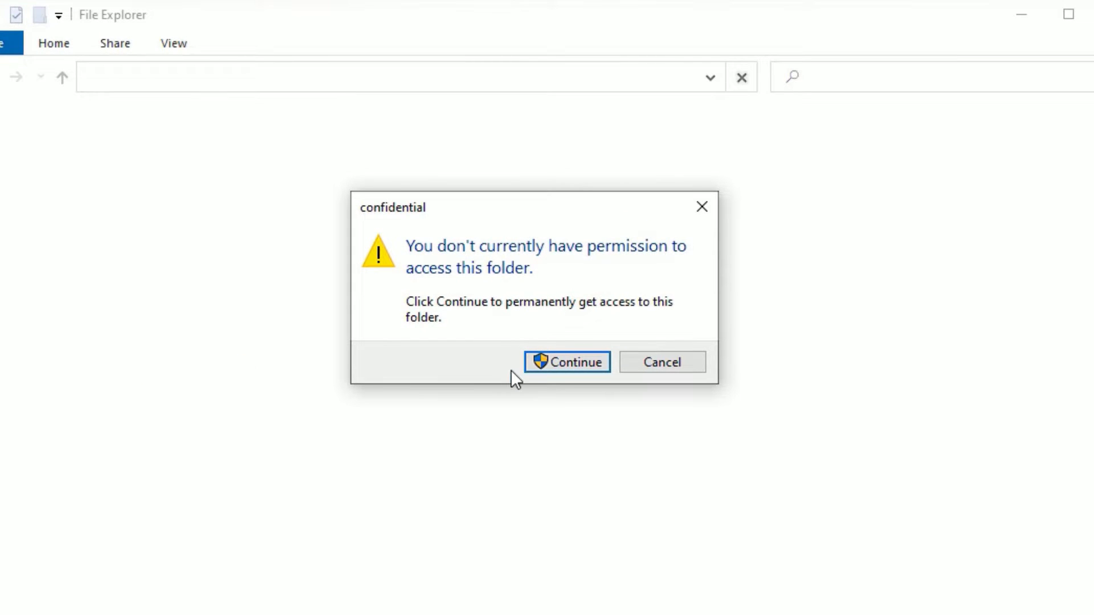
click(536, 365)
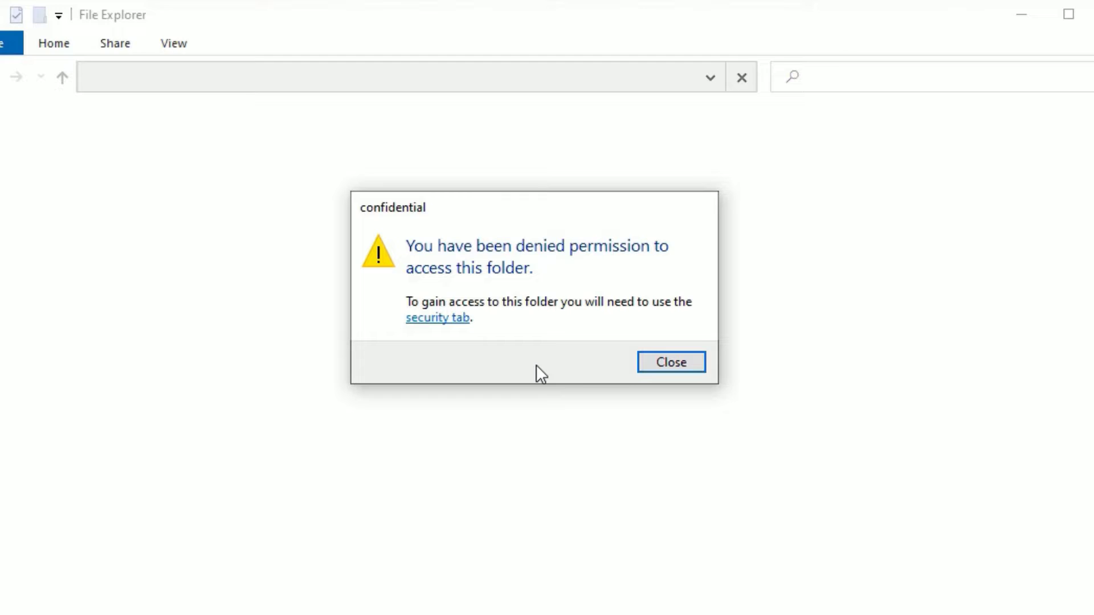
click(672, 362)
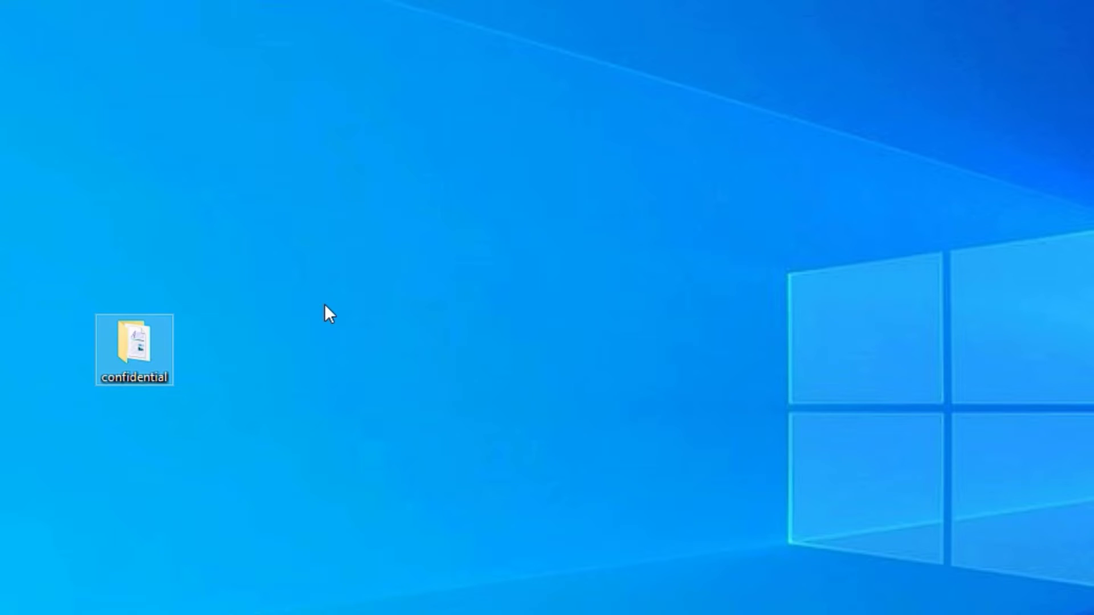
- Untick SYSTEM's Deny boxes for Full control, Modify, Read & execute, List folder contents and Read
right_click(108, 373)
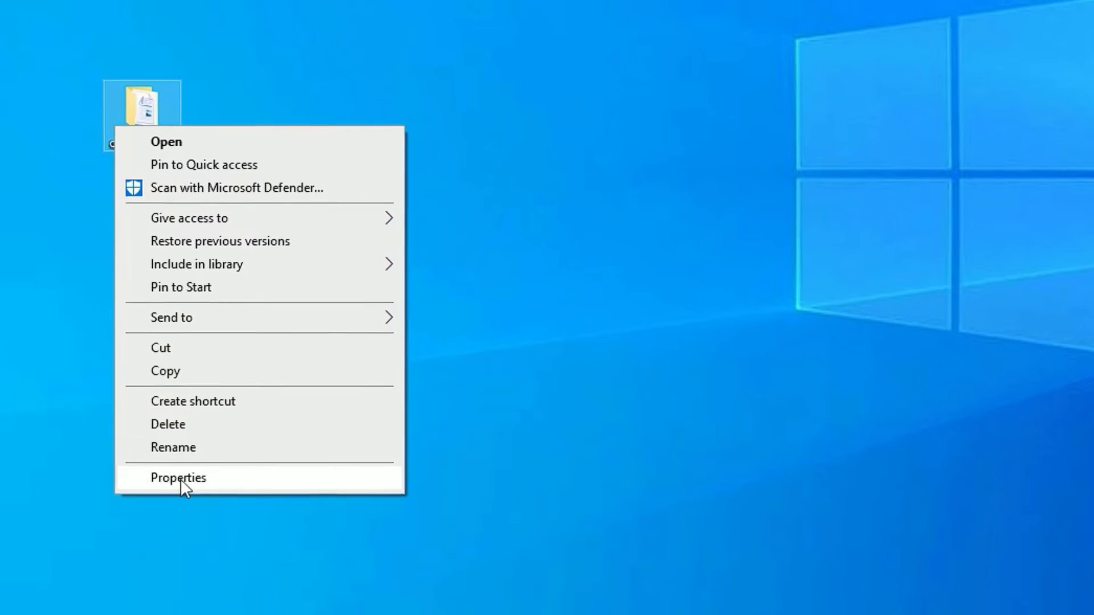
click(180, 478)
click(263, 167)
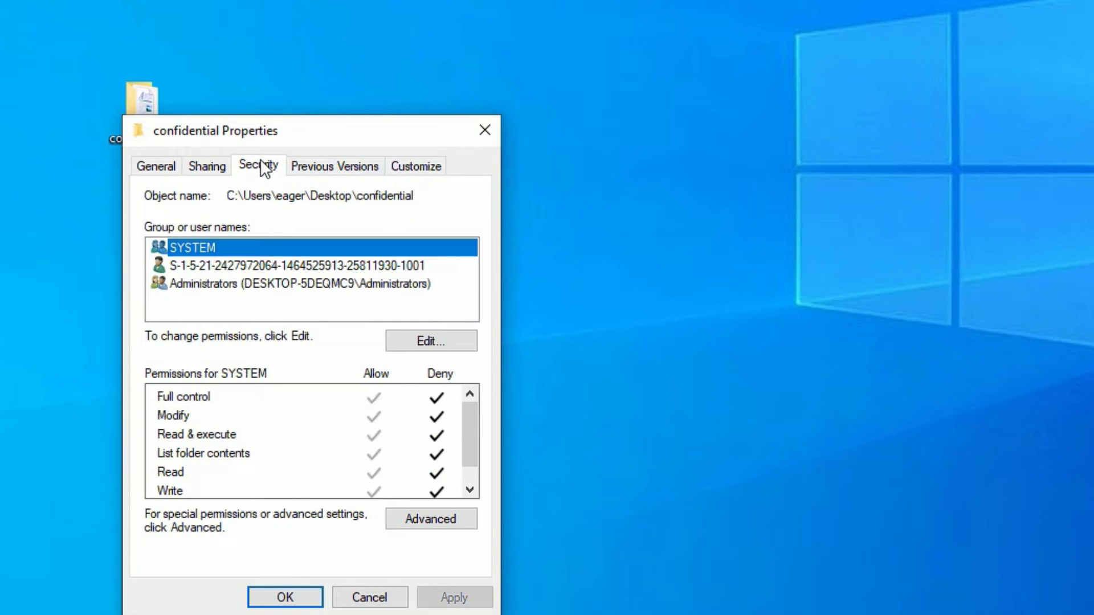
click(423, 345)
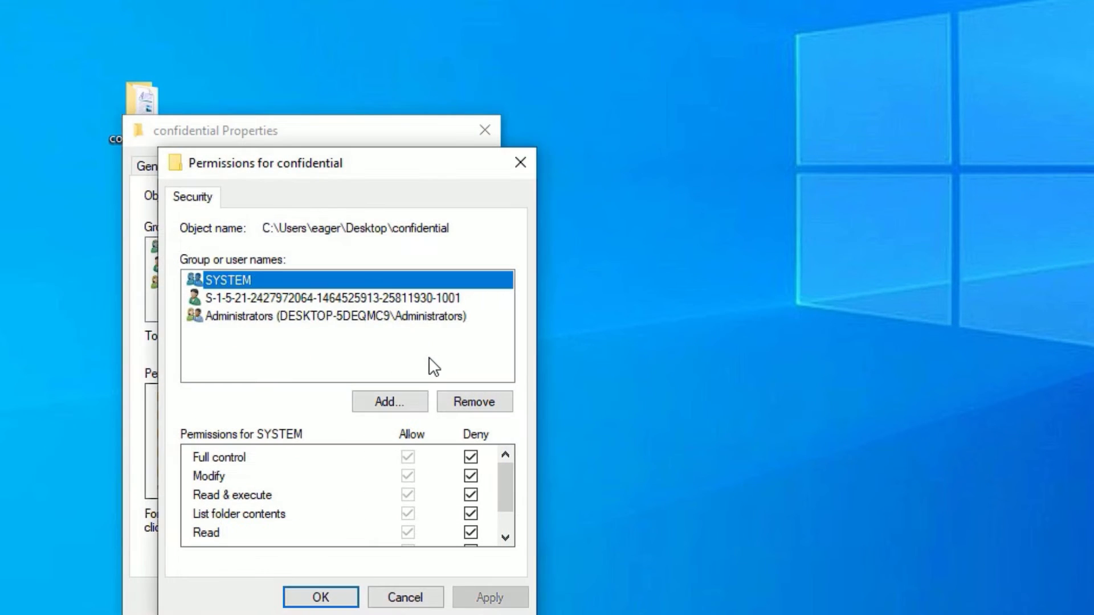
click(471, 457)
click(471, 476)
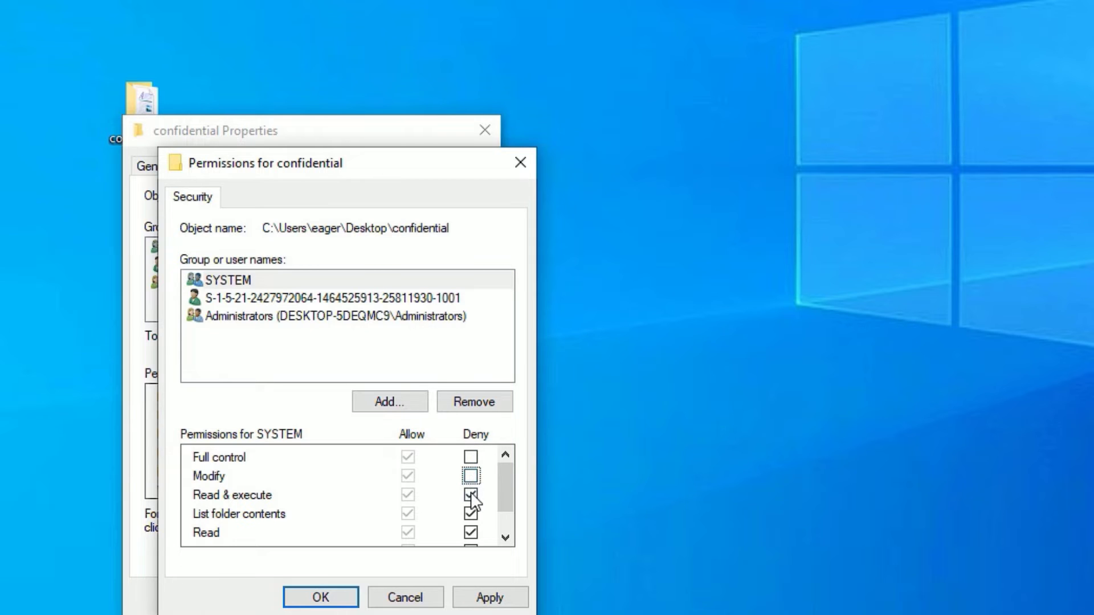
click(471, 494)
click(470, 513)
click(471, 532)
- Apply the restored permissions past the error, and confirm the folder opens showing 'more confidential'
click(490, 598)
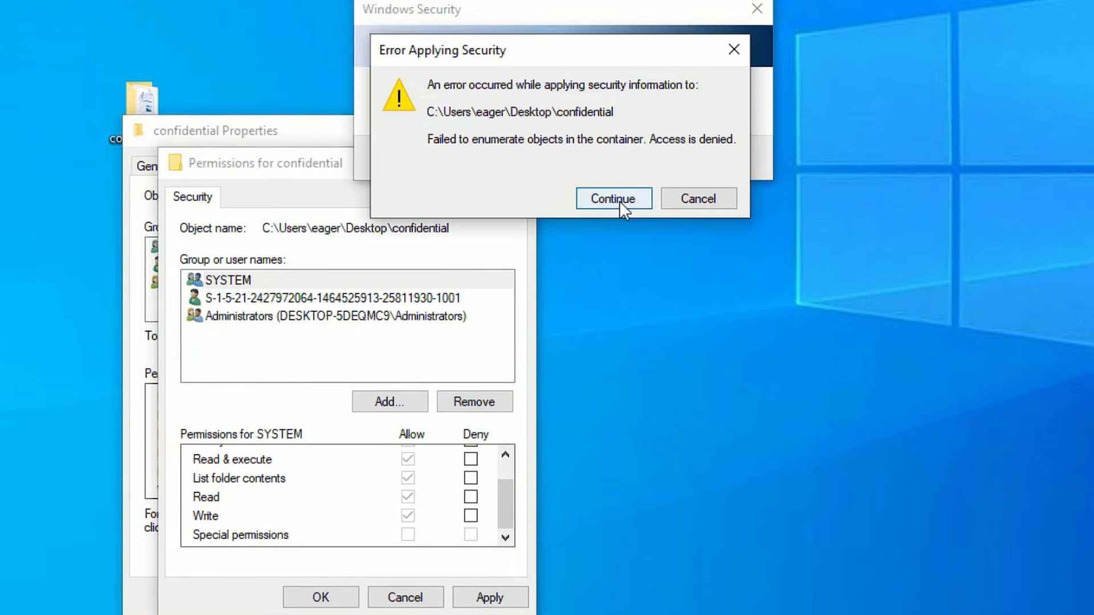
click(612, 198)
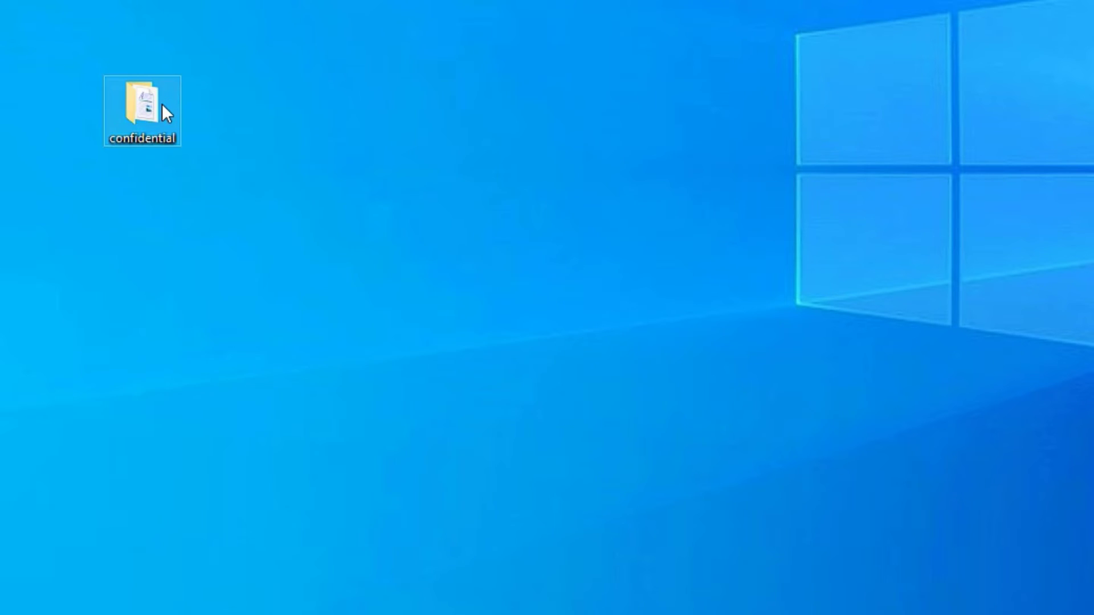
double_click(162, 106)
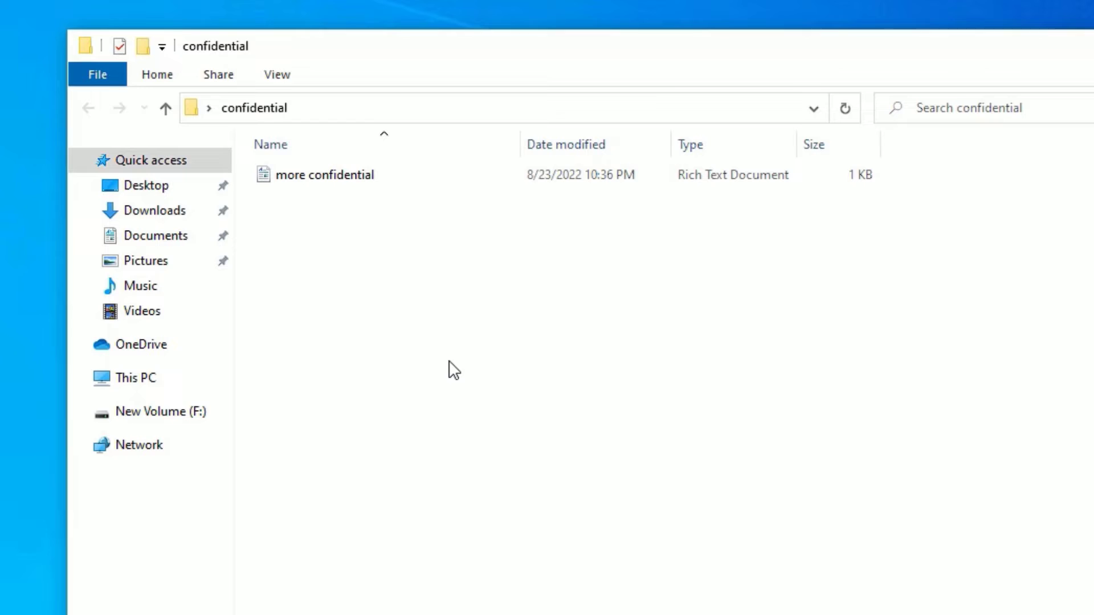
click(1085, 93)
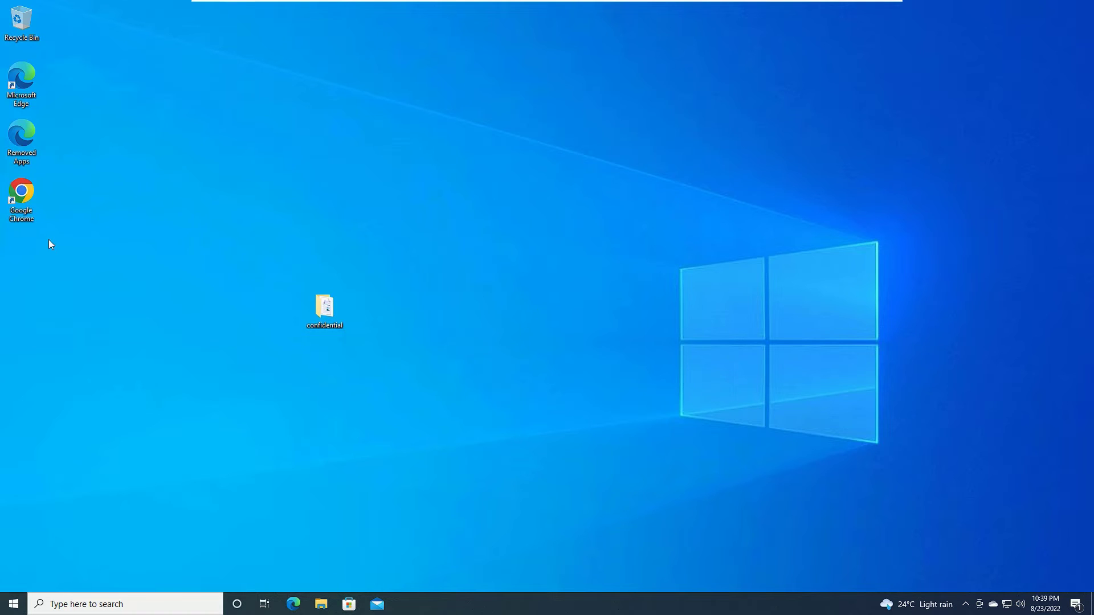
- Search Google in Chrome for '7 zip download'
double_click(21, 218)
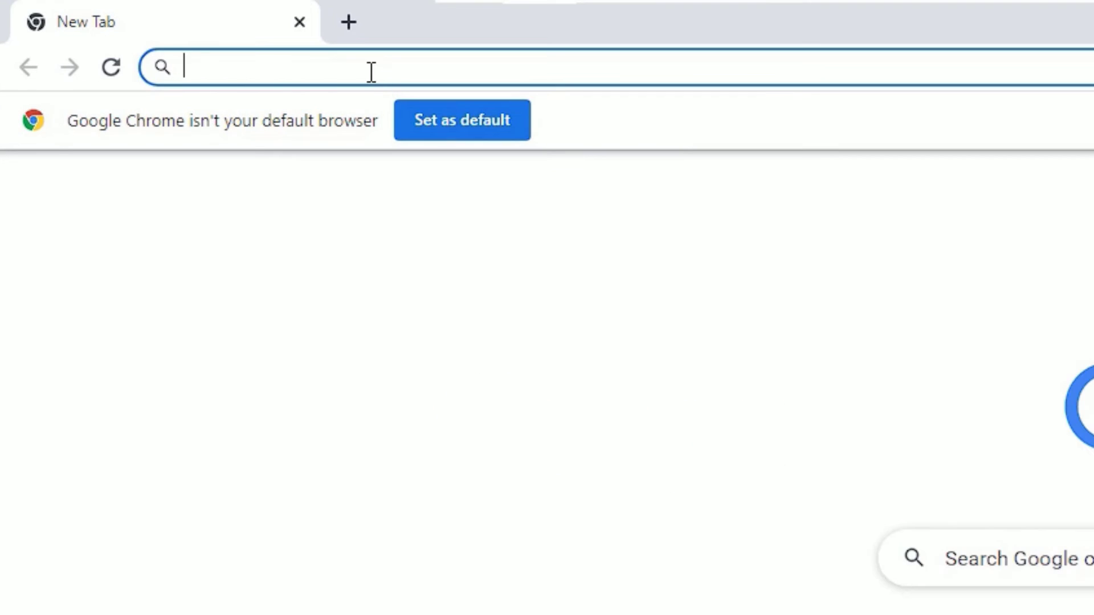
click(973, 557)
text(7 zip)
key(Down)
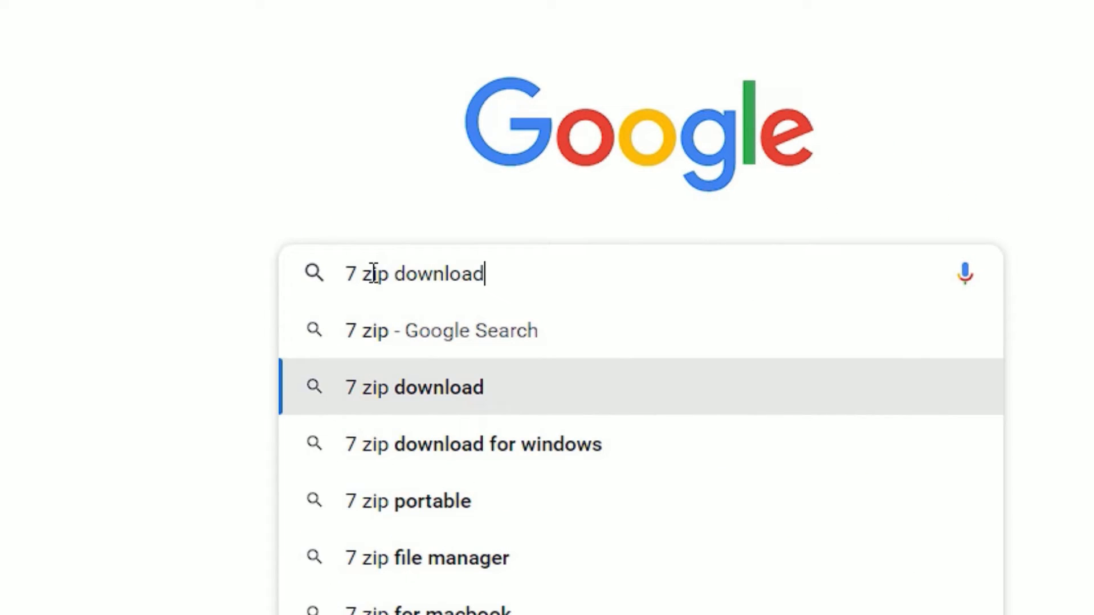
key(Return)
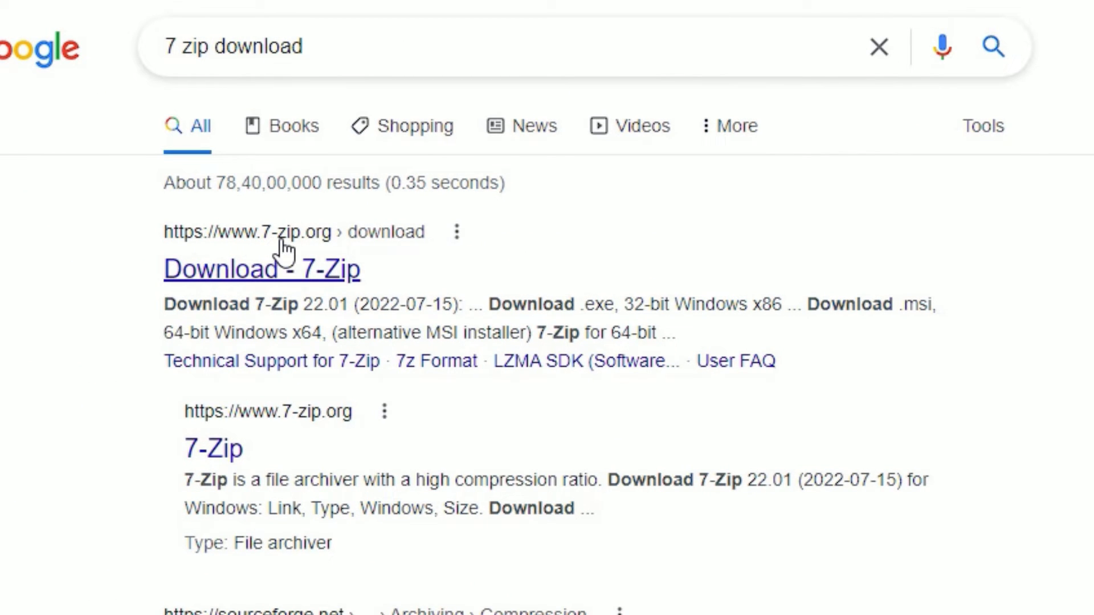
- Download 7z2201-x64.exe, the 64-bit Windows installer, from 7-zip.org and run it
click(294, 279)
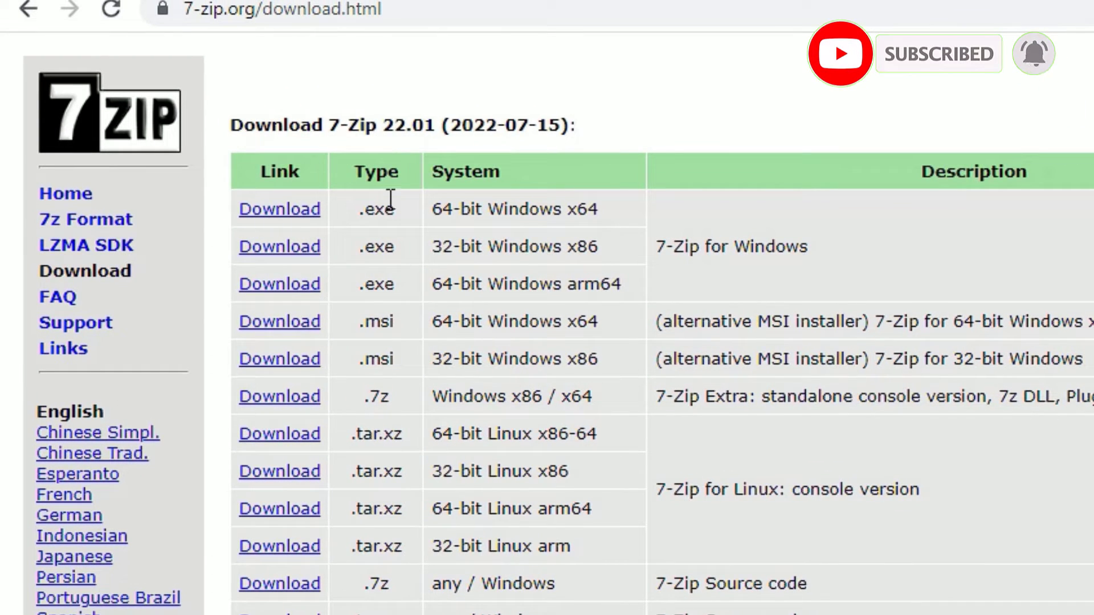
click(306, 223)
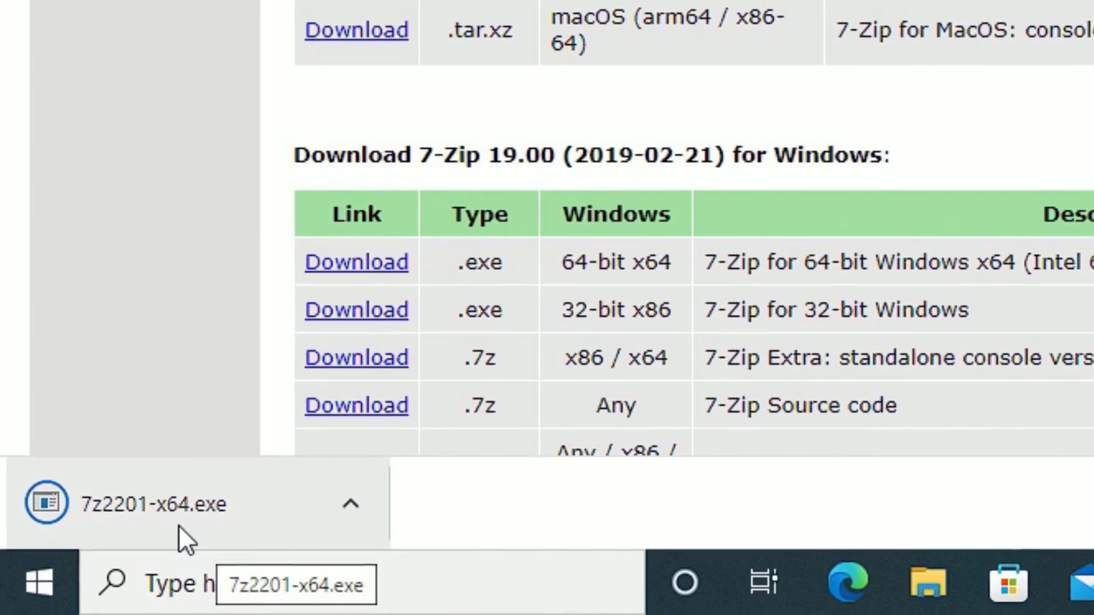
click(179, 526)
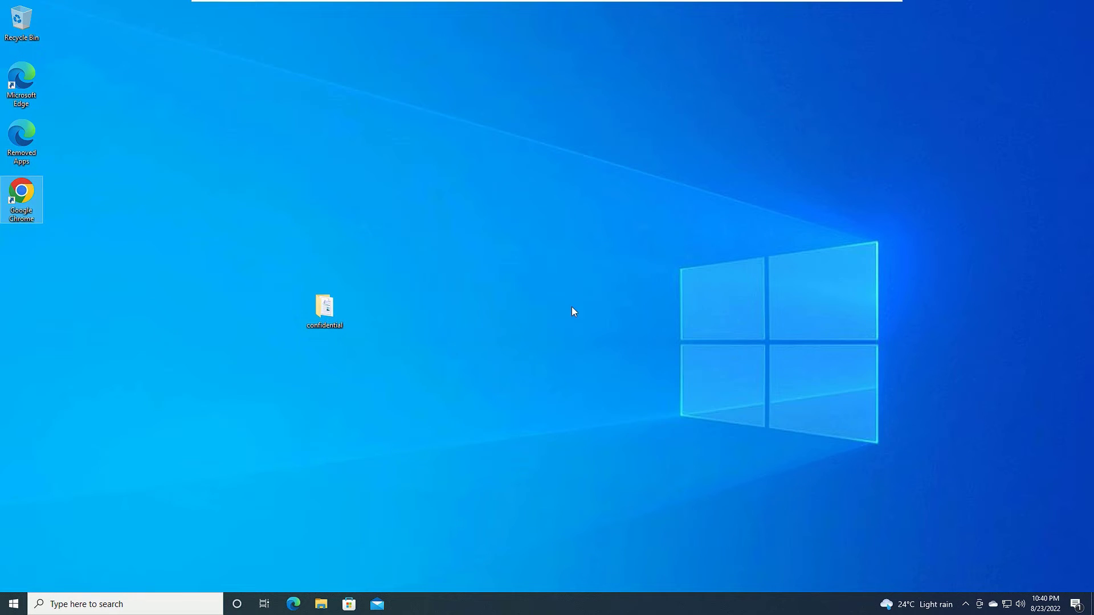
- Confirm 7-Zip appears in Windows search for '7', then bring up the confidential folder's context menu
click(156, 610)
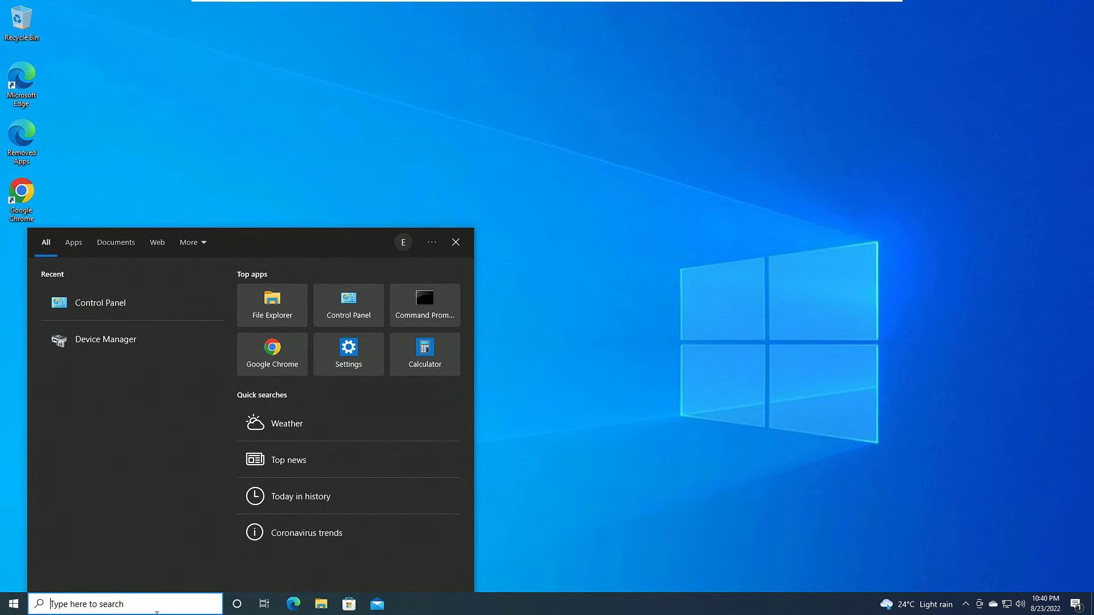
text(7)
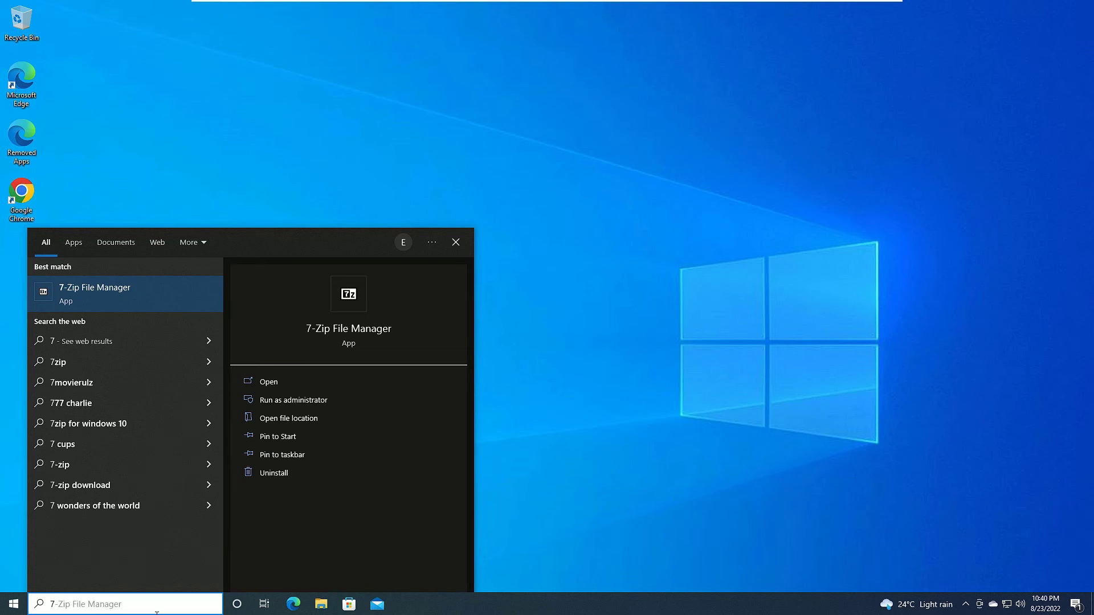
click(689, 300)
right_click(223, 206)
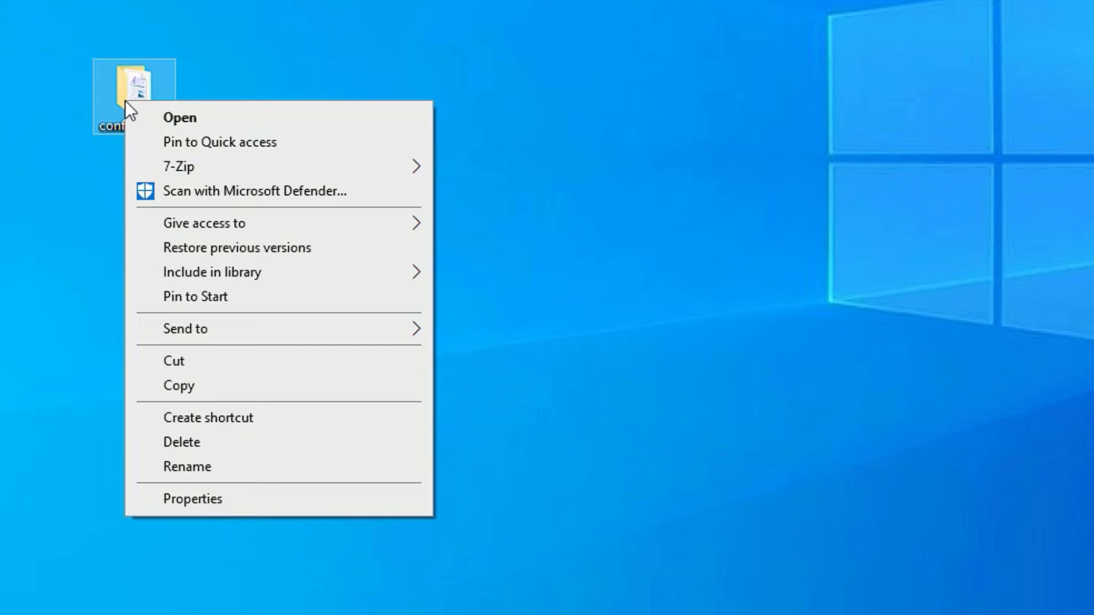
- Start a 7-Zip 'Add to archive' for the confidential folder and enter the password twice
mouse_move(190, 166)
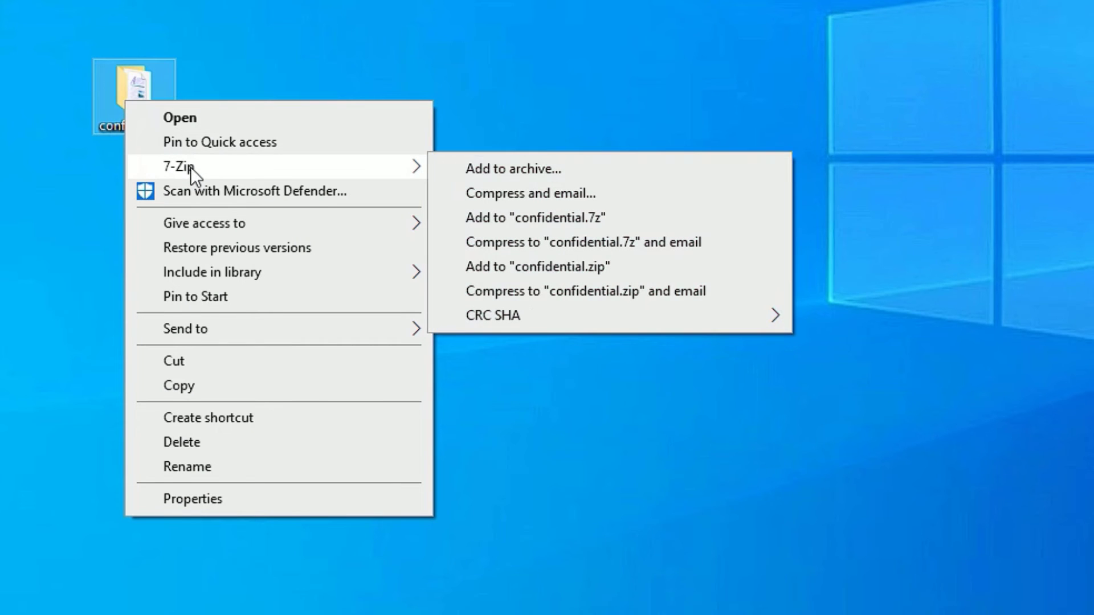
click(458, 171)
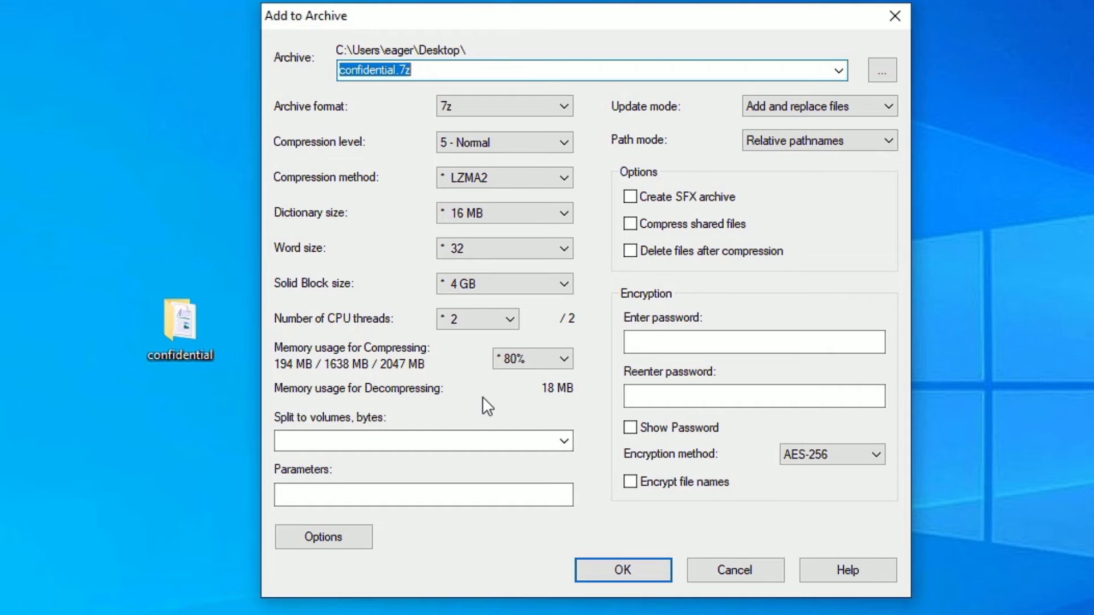
click(649, 340)
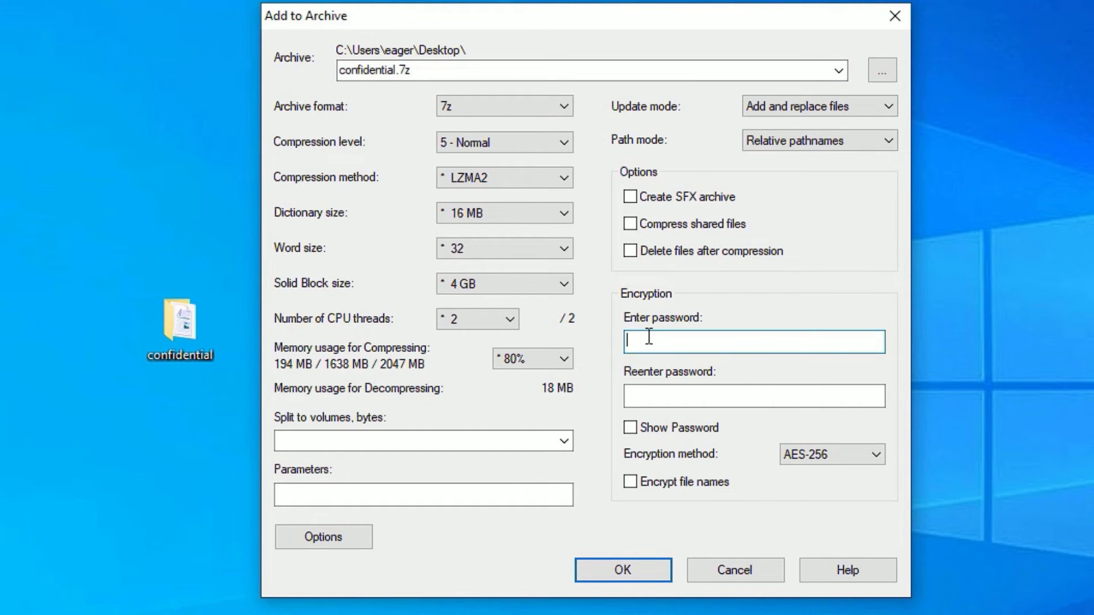
text(****)
key(Tab)
text(***)
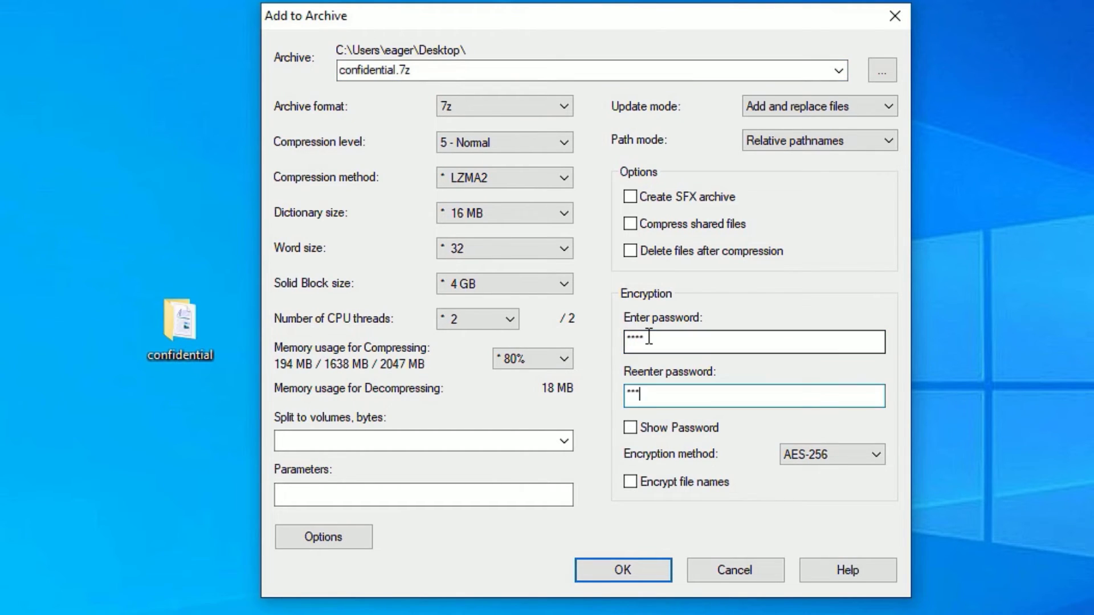
text(*)
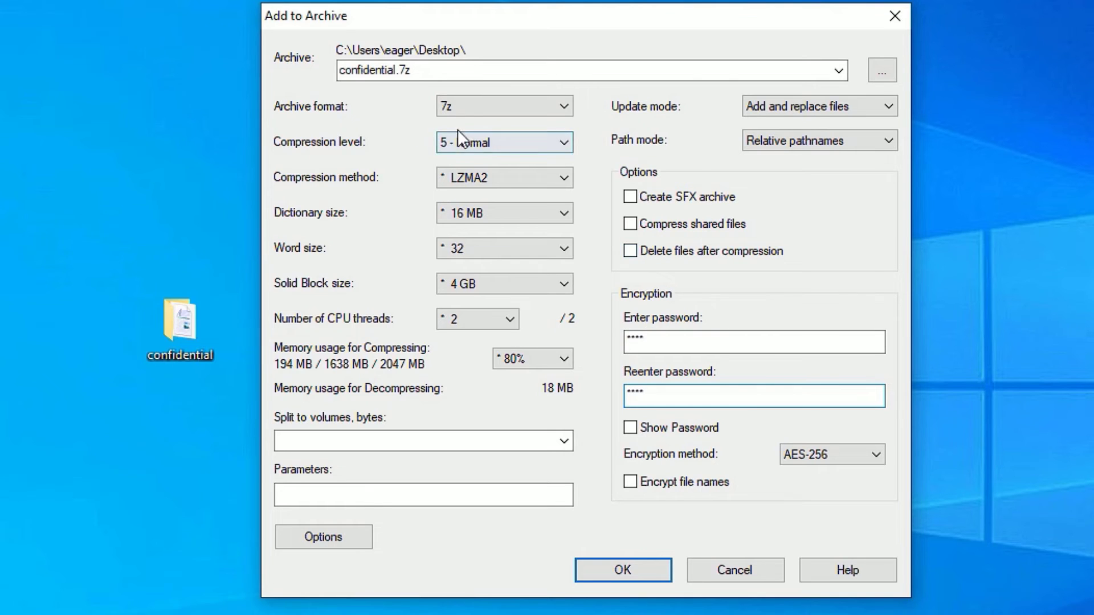
- Set the archive format to zip, create confidential.zip, and move it toward the desktop centre
click(510, 104)
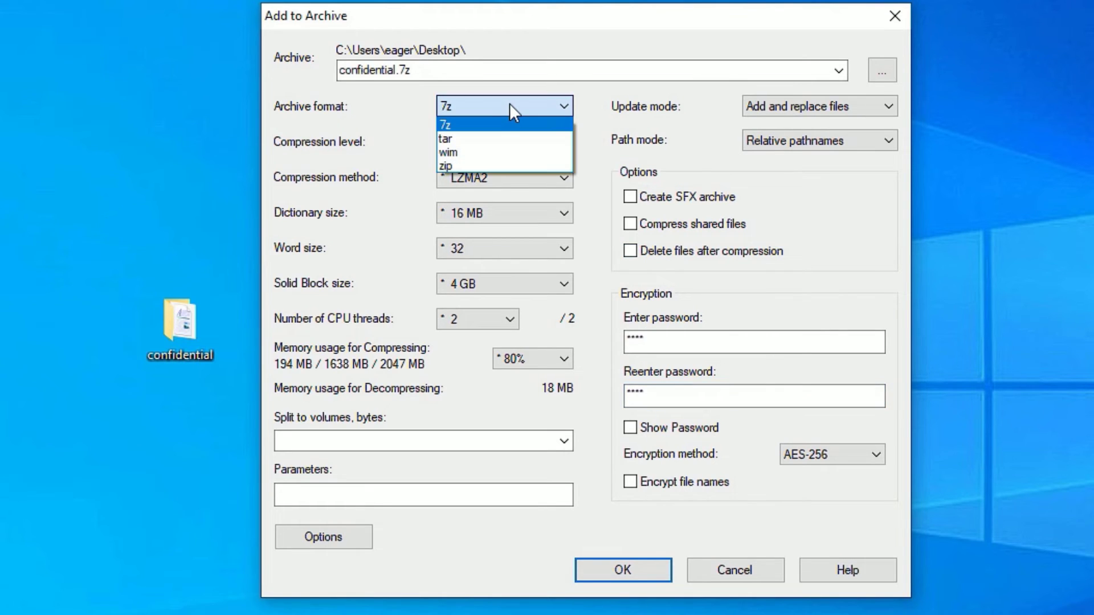
click(463, 166)
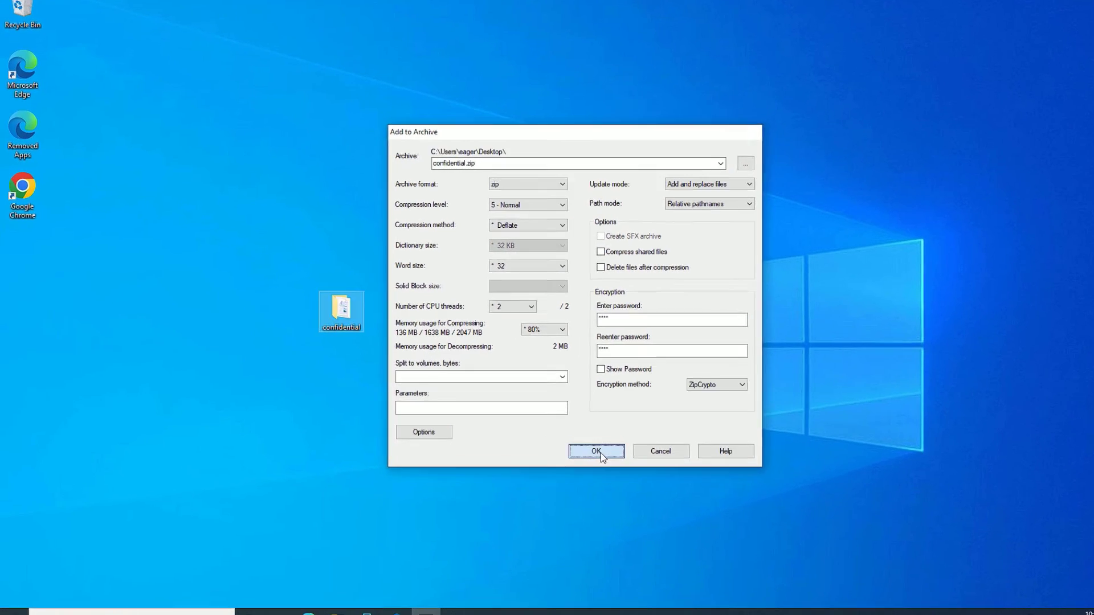
click(600, 454)
drag(23, 257, 250, 251)
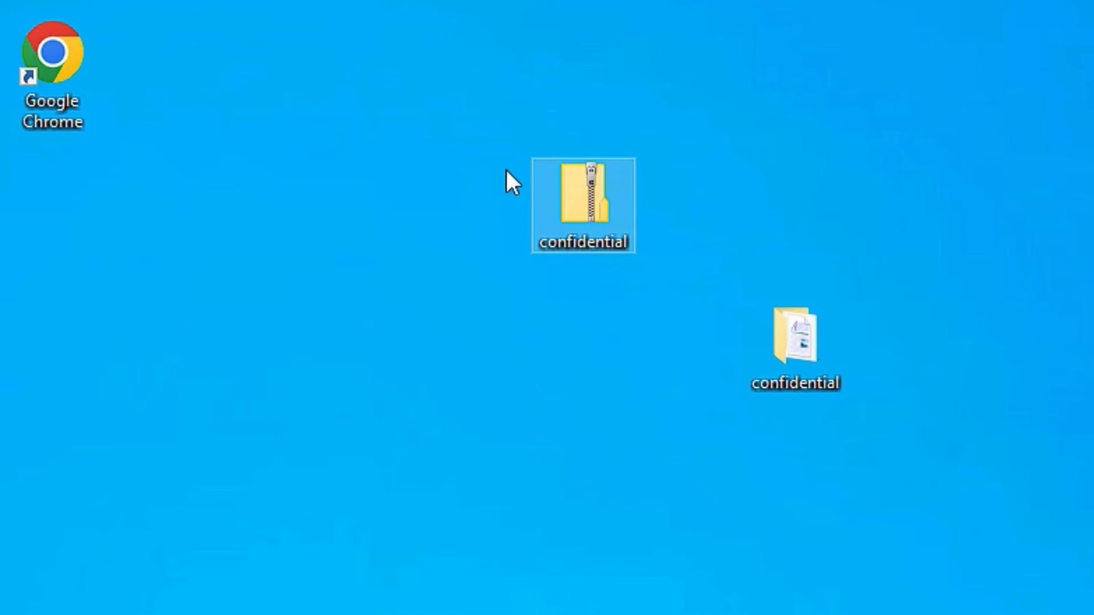
- Delete the original confidential folder from the desktop
click(811, 357)
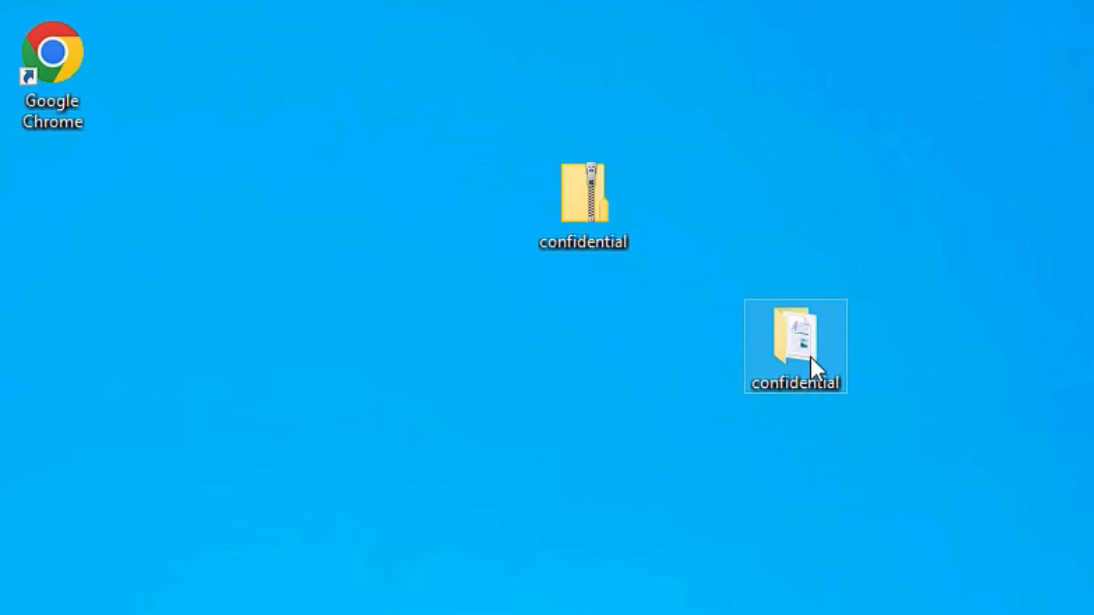
key(Delete)
key(Return)
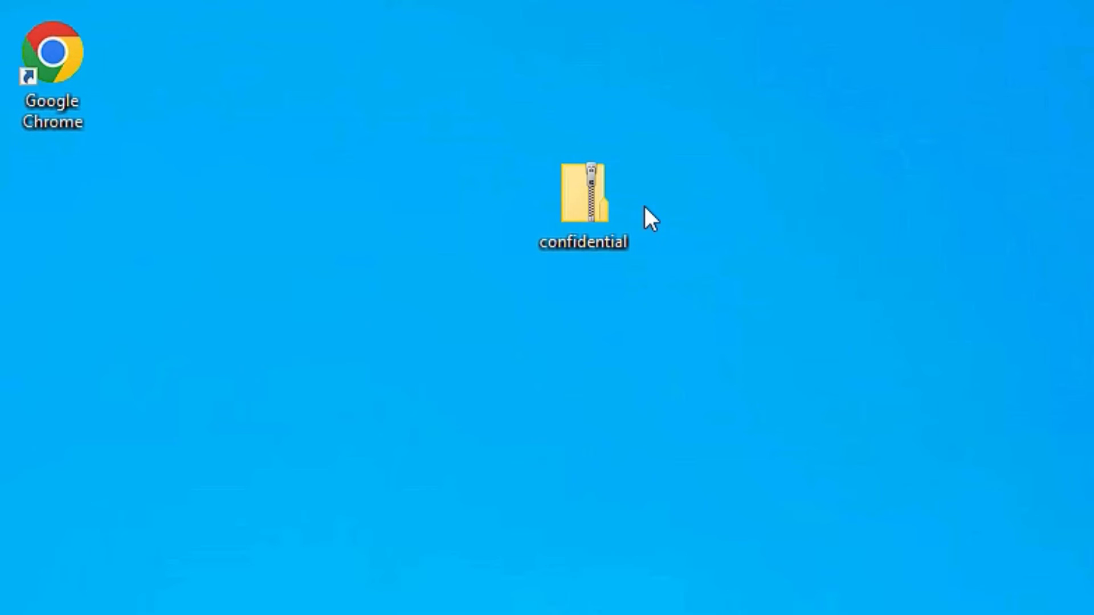
- Open 'more confidential' from confidential.zip, re-entering the password after one rejection, then close WordPad
double_click(599, 231)
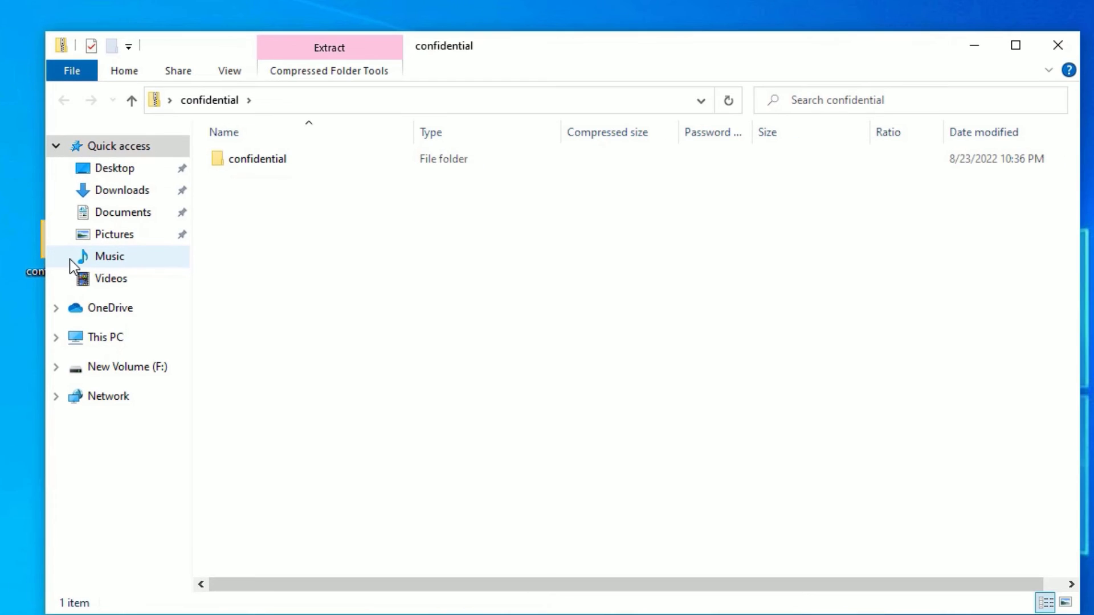
double_click(259, 160)
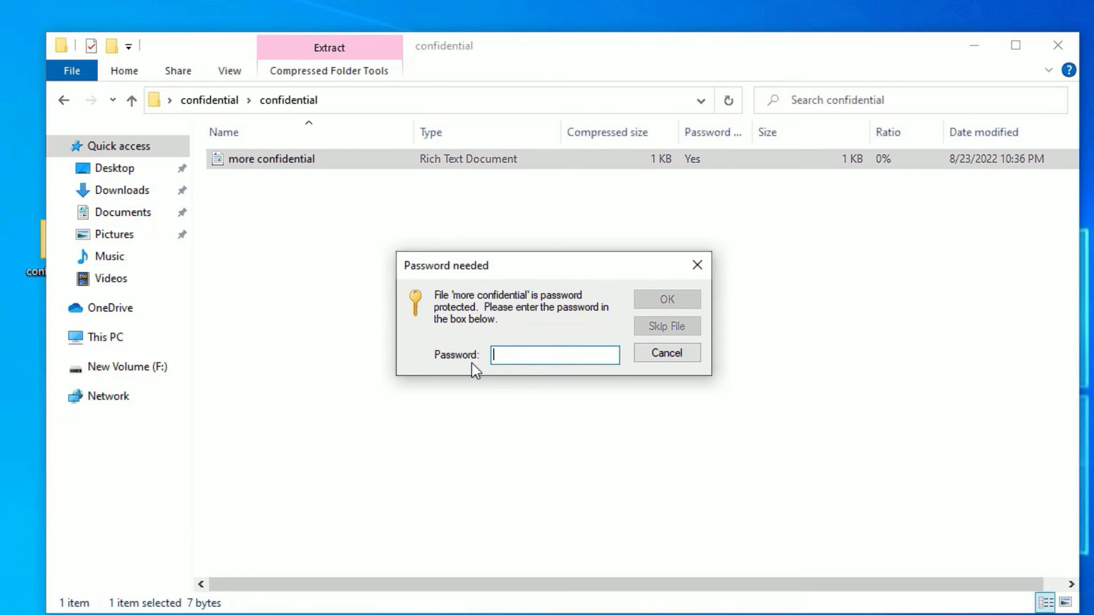
text(••••)
click(686, 293)
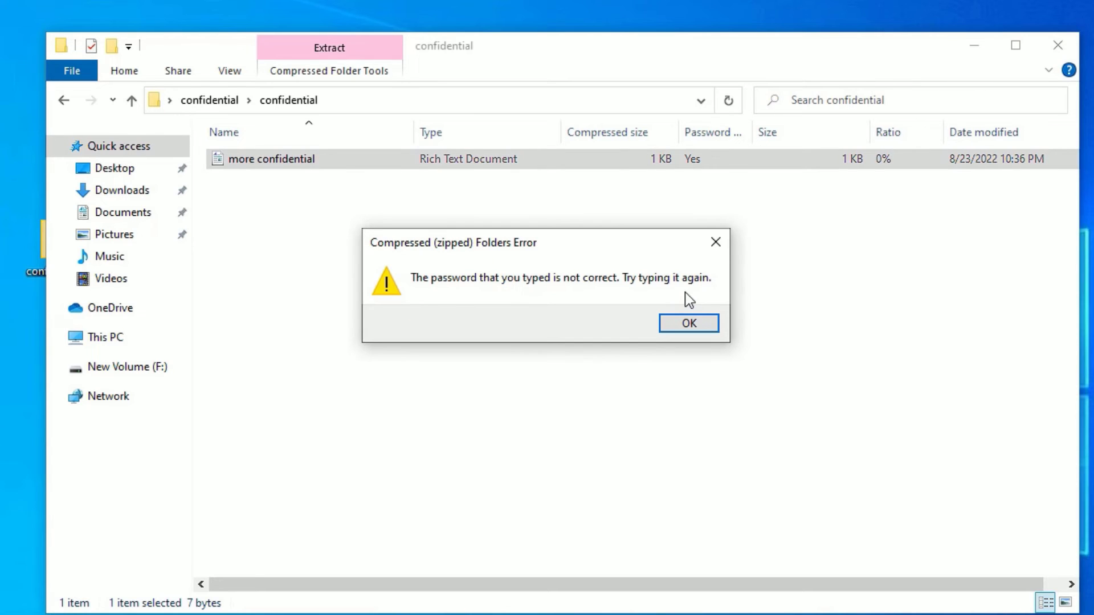
key(Return)
text(••)
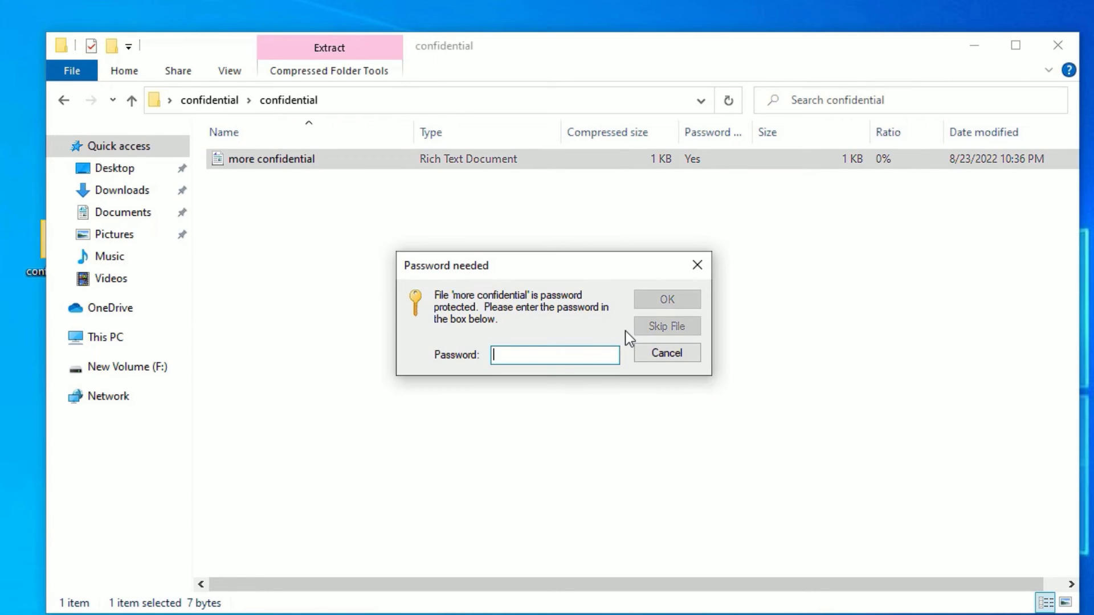
text(••)
key(Return)
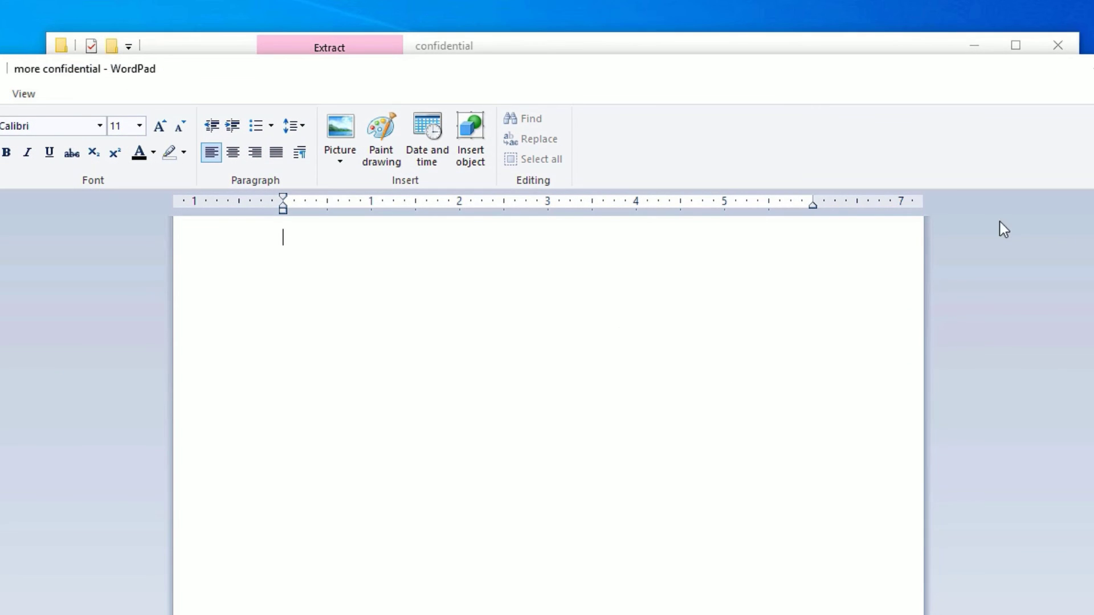
key(alt+F4)
click(1061, 47)
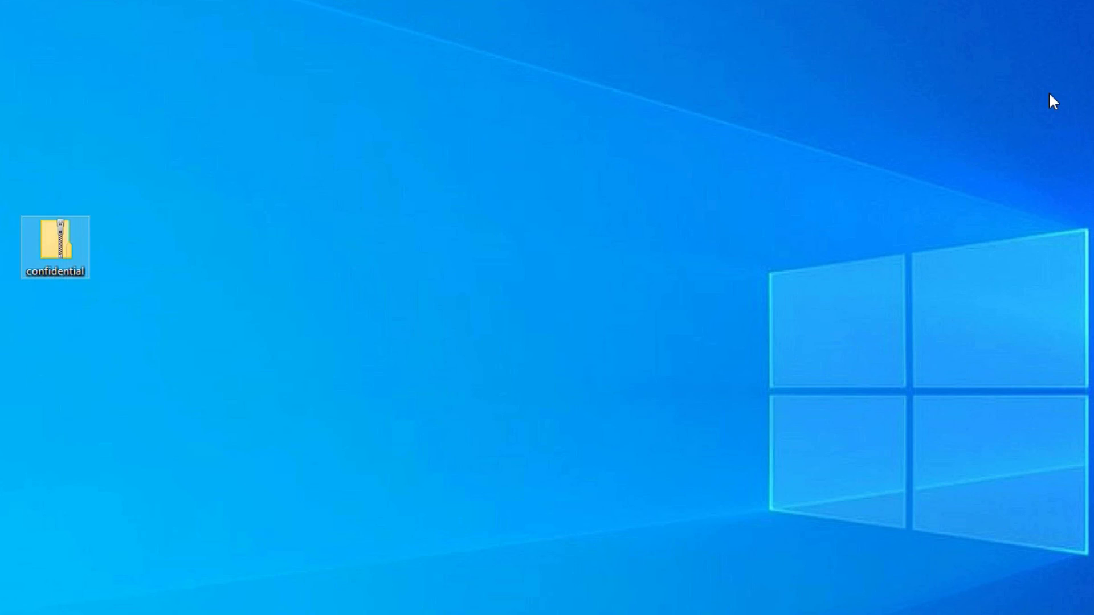